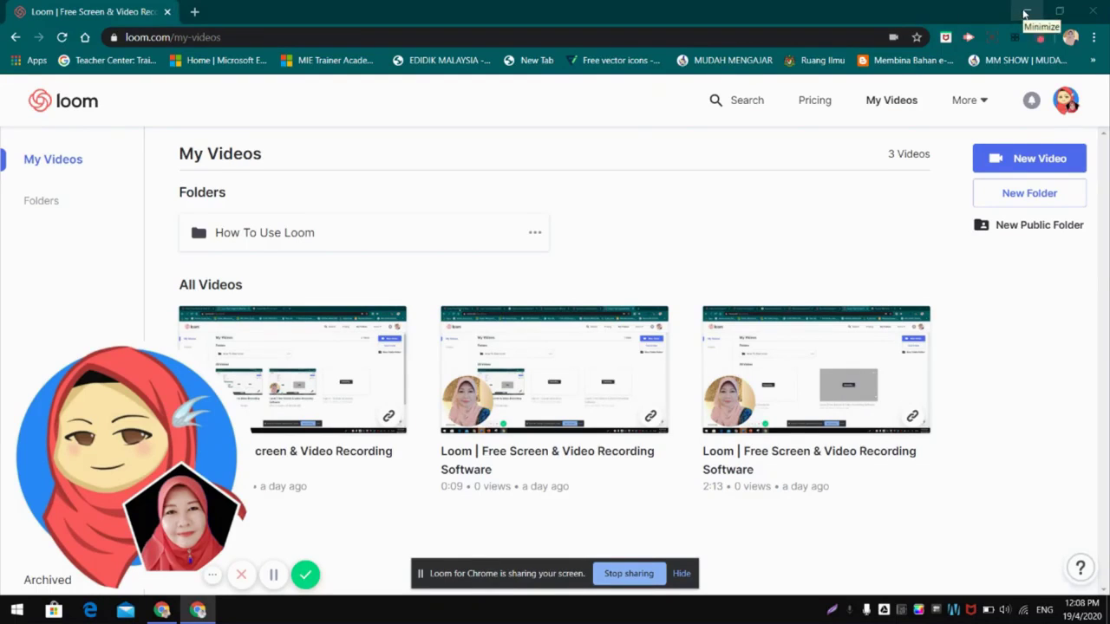
Launch ProShow Producer from the Prog folder on the desktop and bring its window to the front
click(1025, 14)
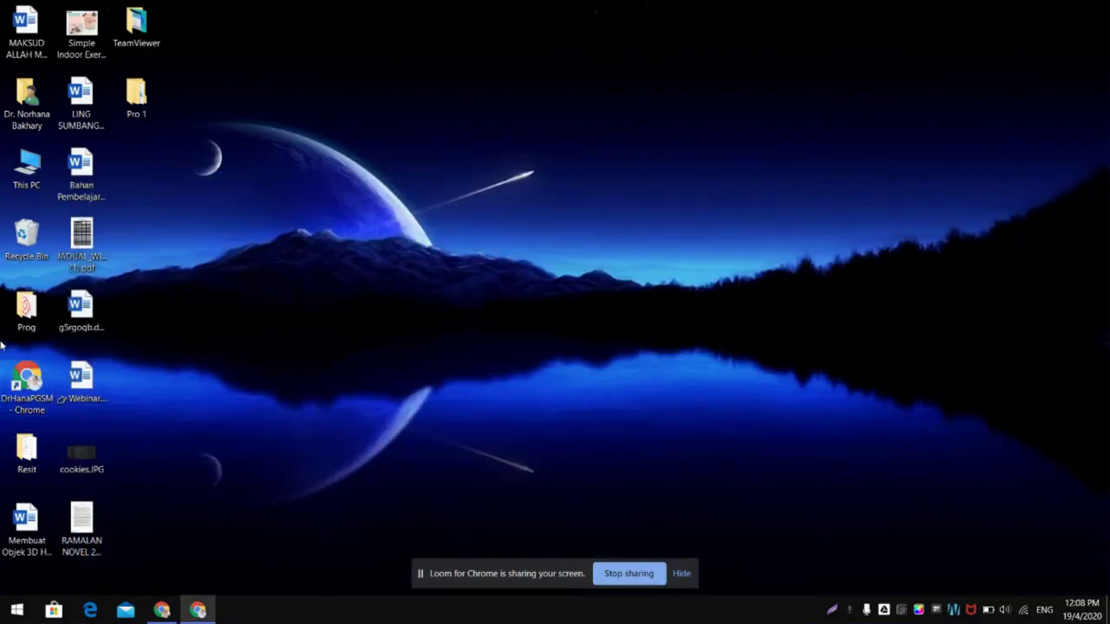
double_click(26, 312)
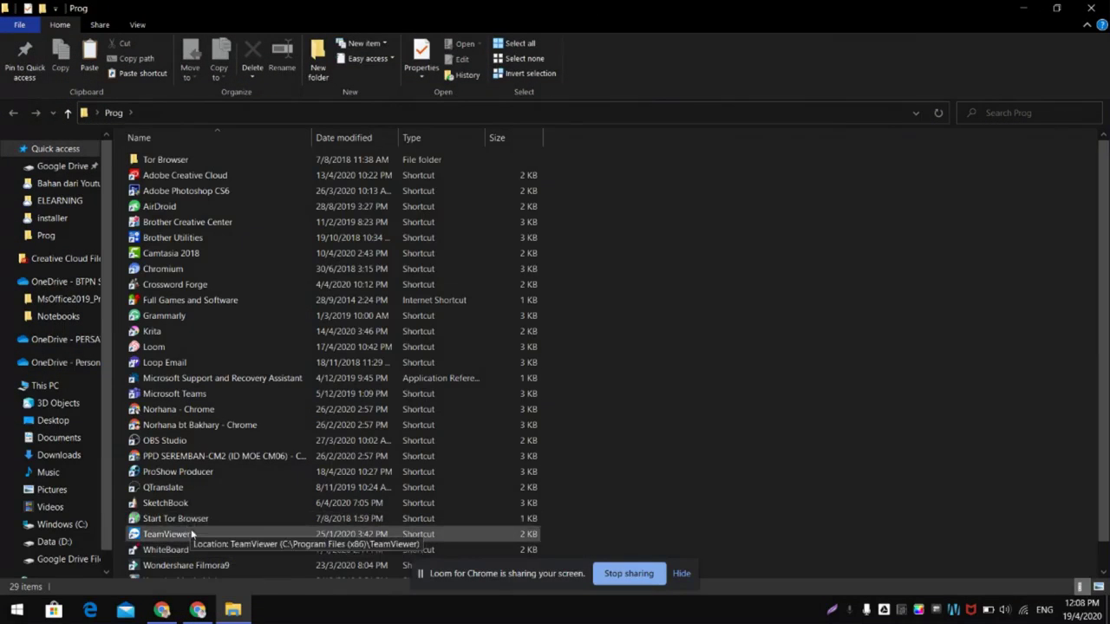
scroll(192, 535, down, 1)
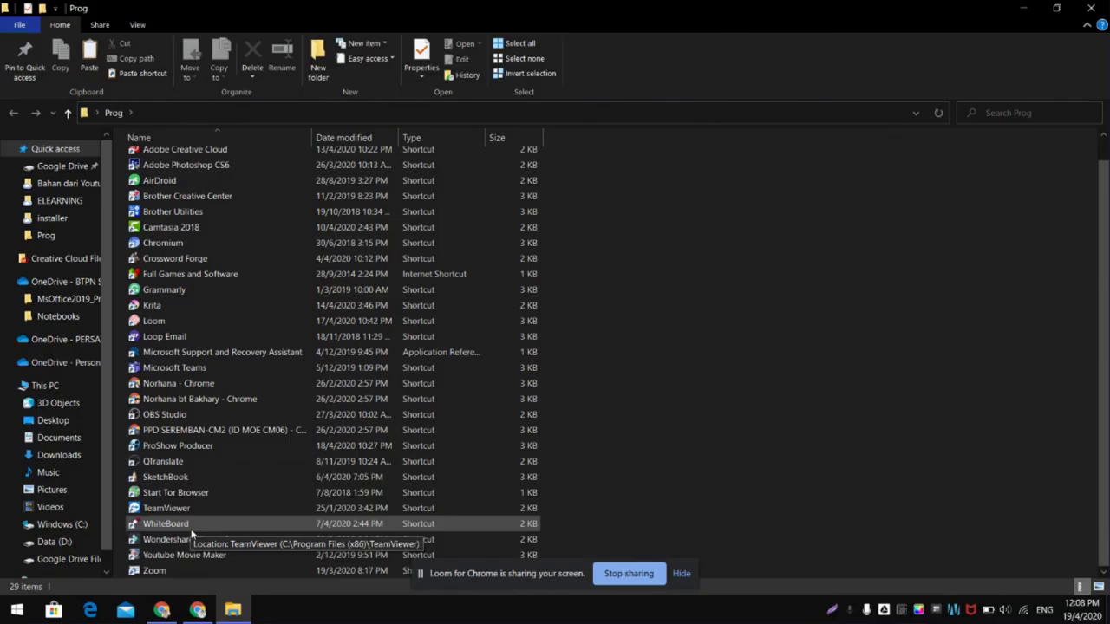
double_click(184, 446)
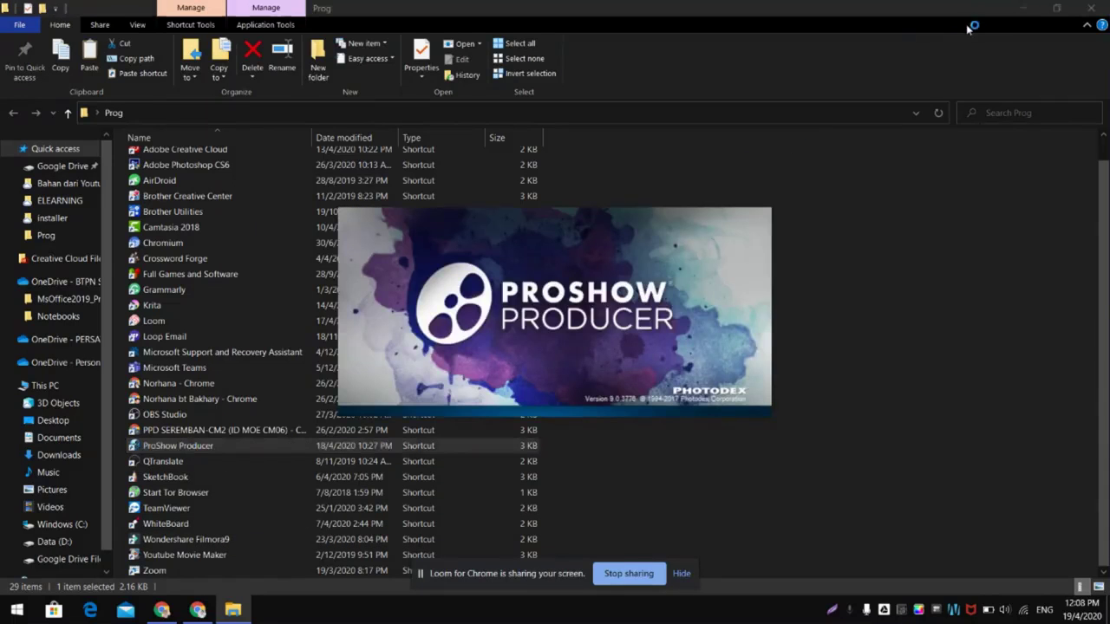
click(1027, 9)
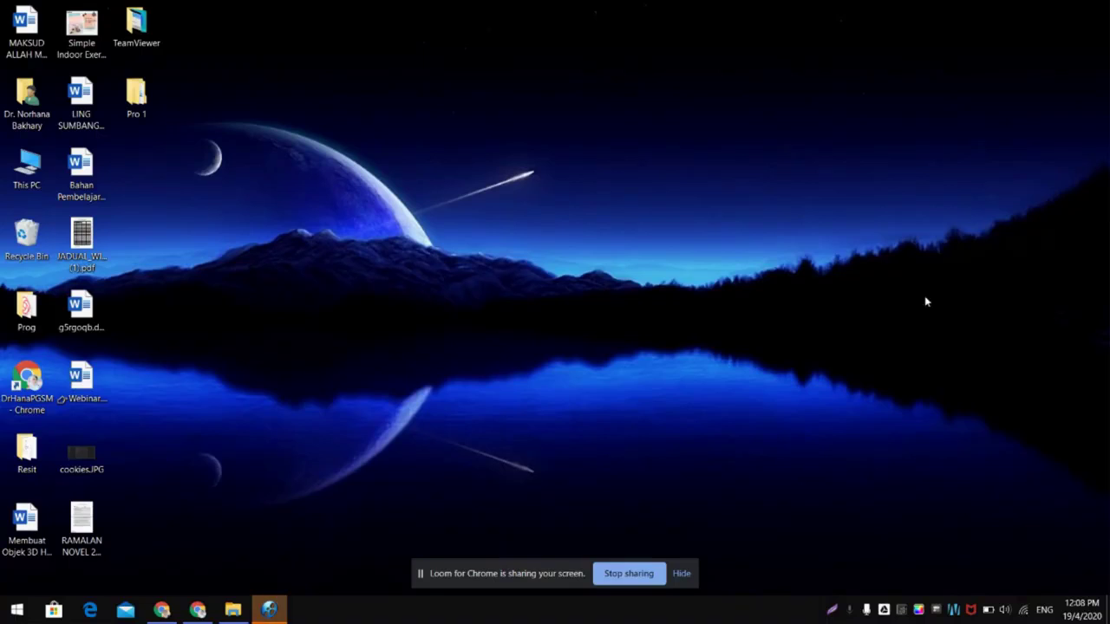
click(269, 609)
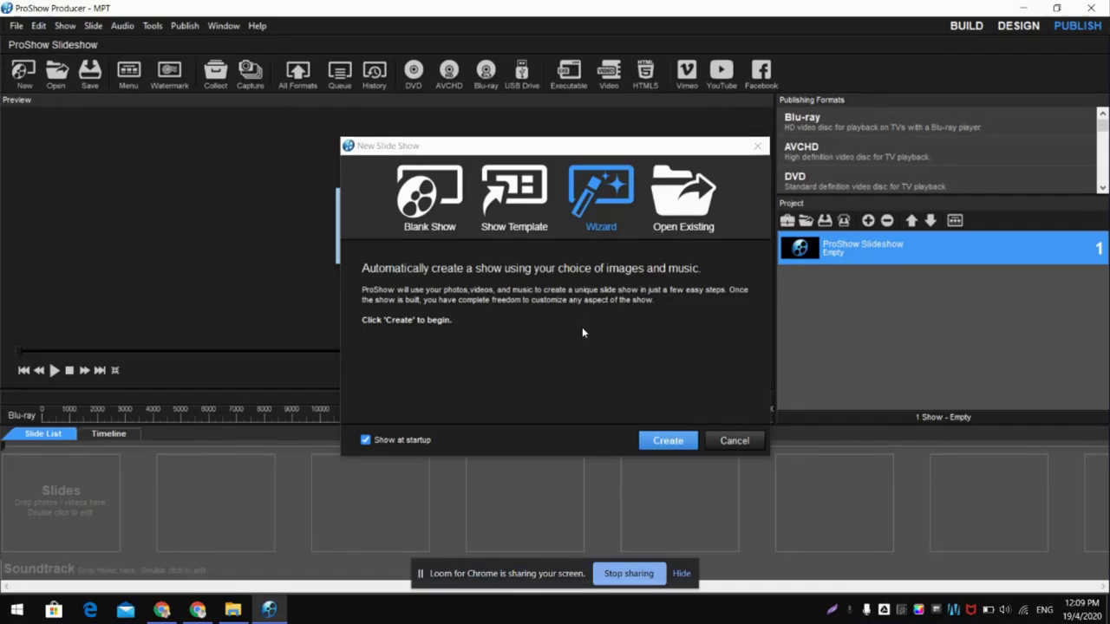
Create a new slide show with the ProShow Wizard, using the Night Out theme
click(668, 442)
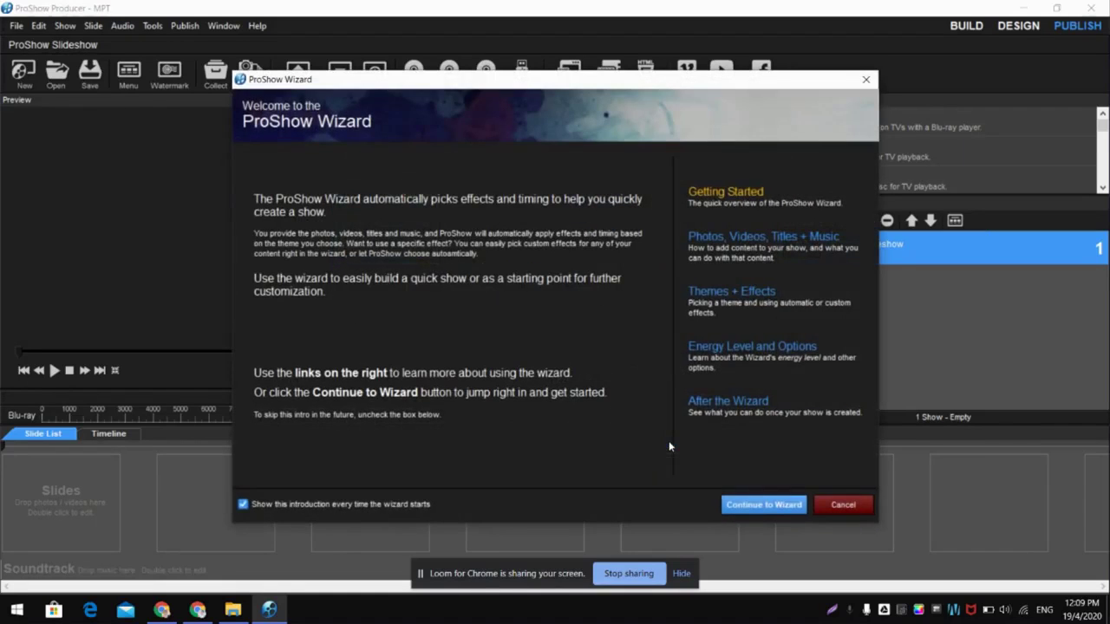
click(759, 510)
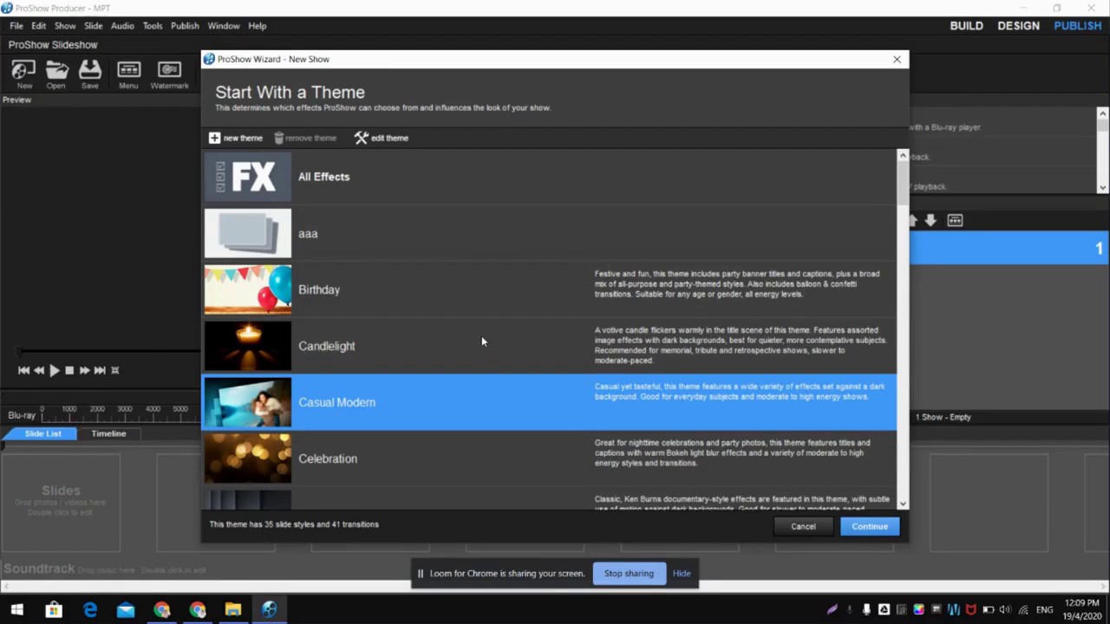
scroll(482, 339, down, 5)
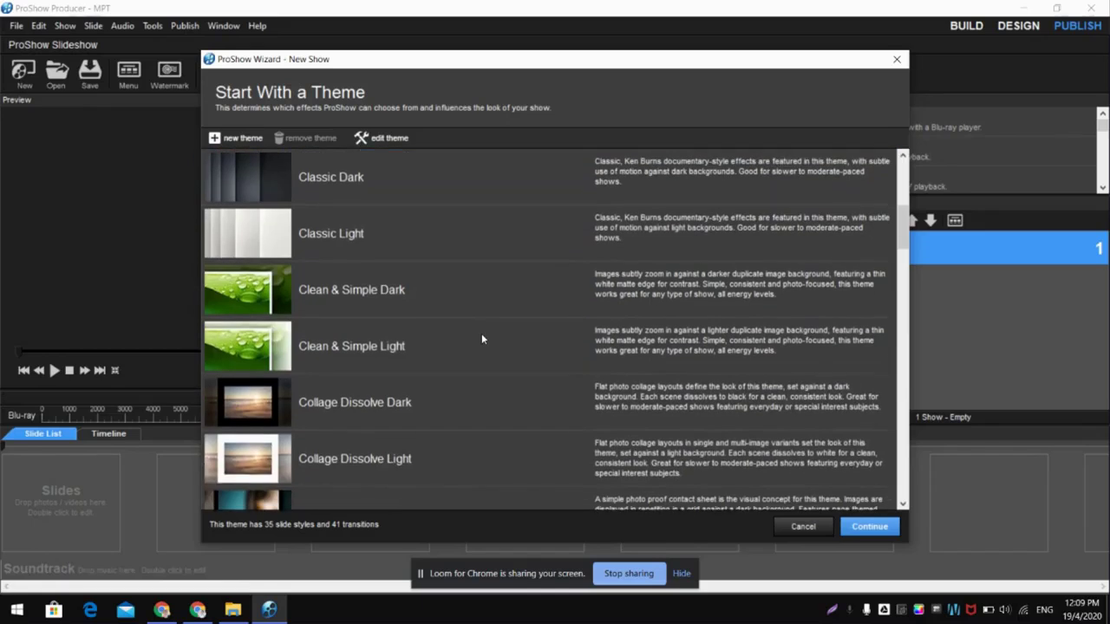
scroll(482, 339, down, 8)
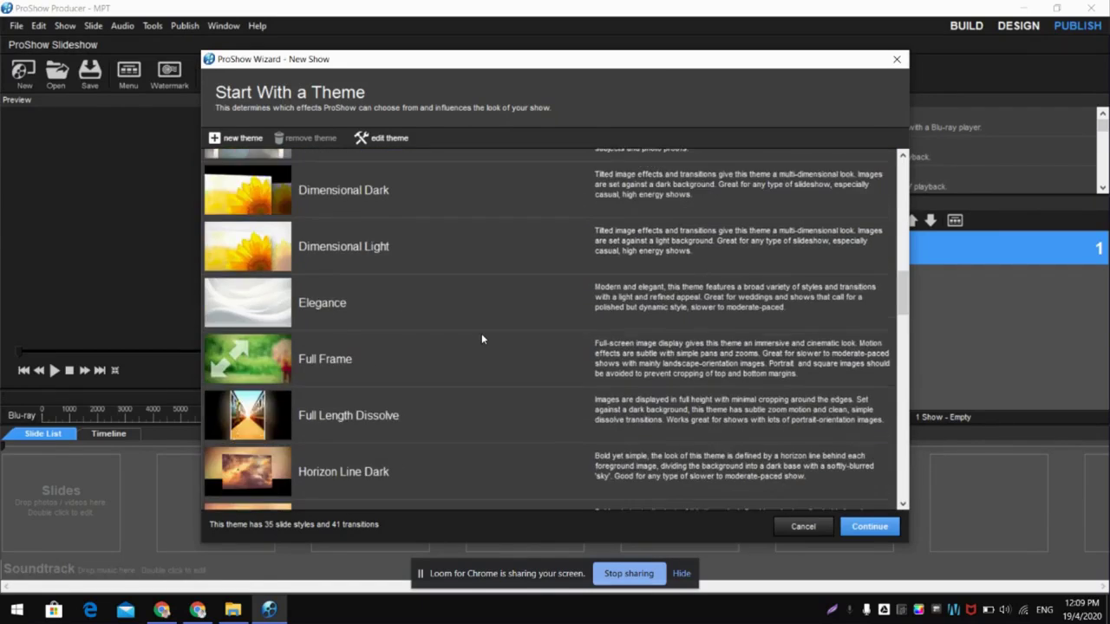
scroll(482, 339, down, 3)
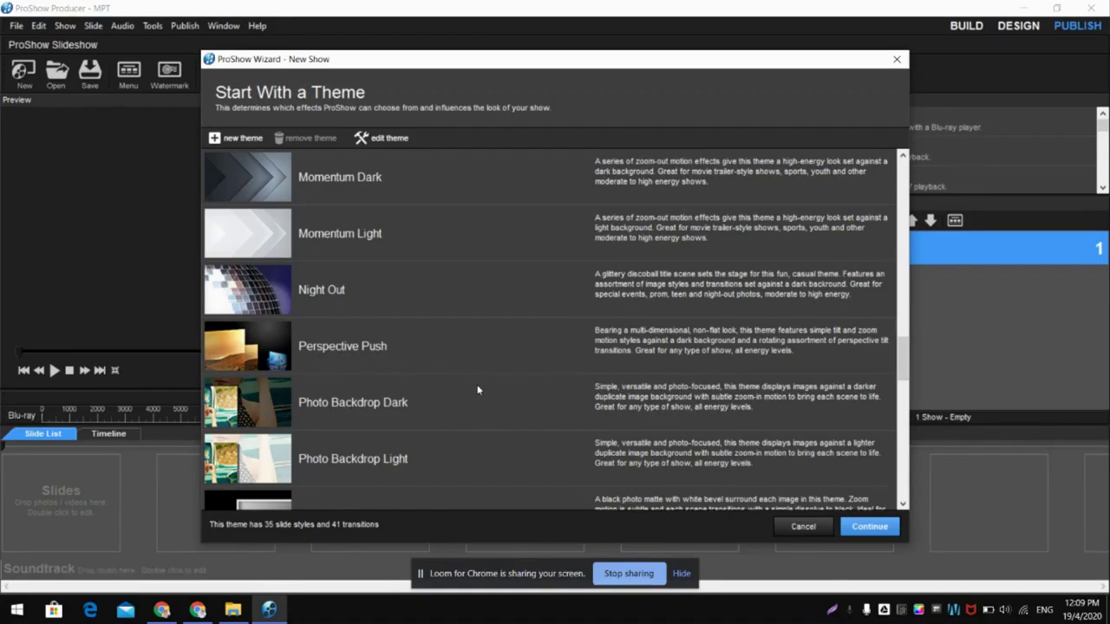
click(323, 291)
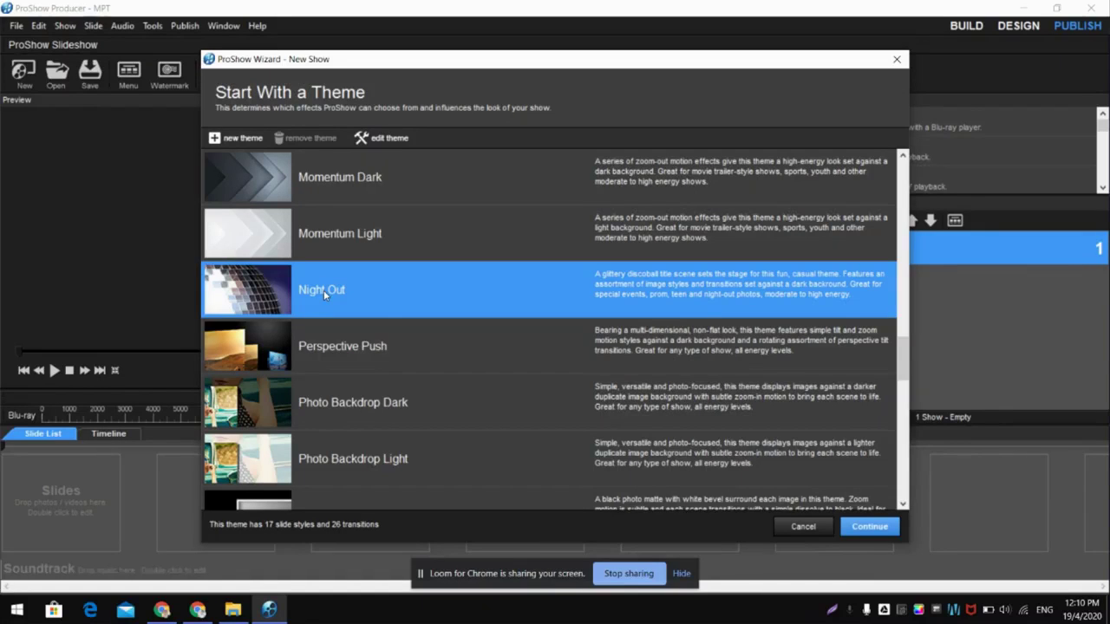
click(870, 528)
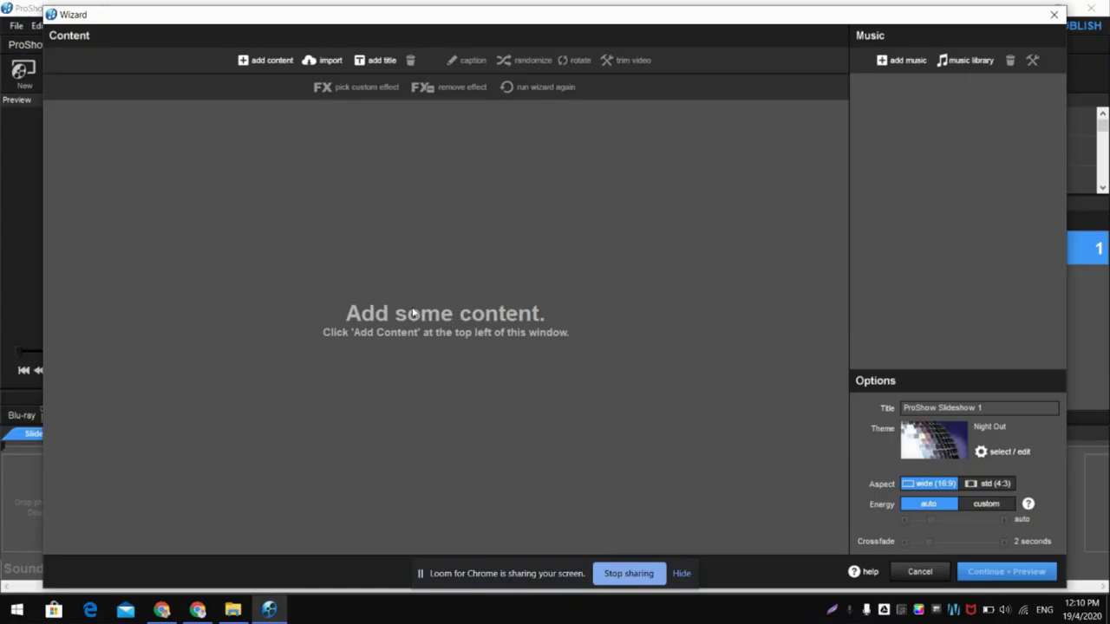
Add five island and sea photos from the 2. GAMBAR folder to the show: those ending in 340184, 344824, 352500, 365227 and 372608
click(274, 60)
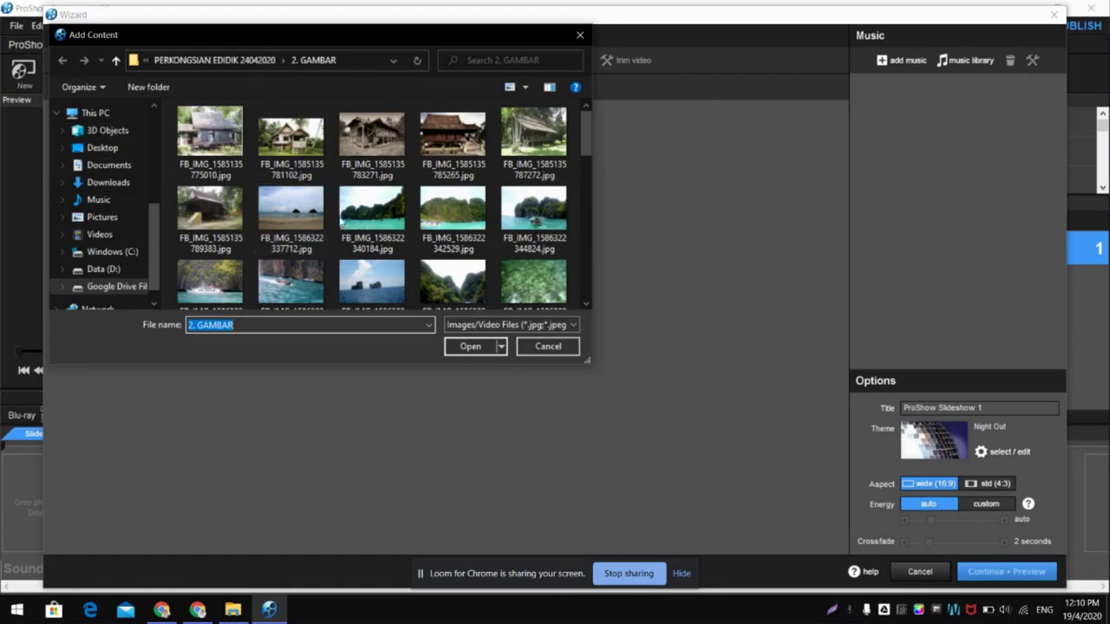
scroll(345, 224, down, 1)
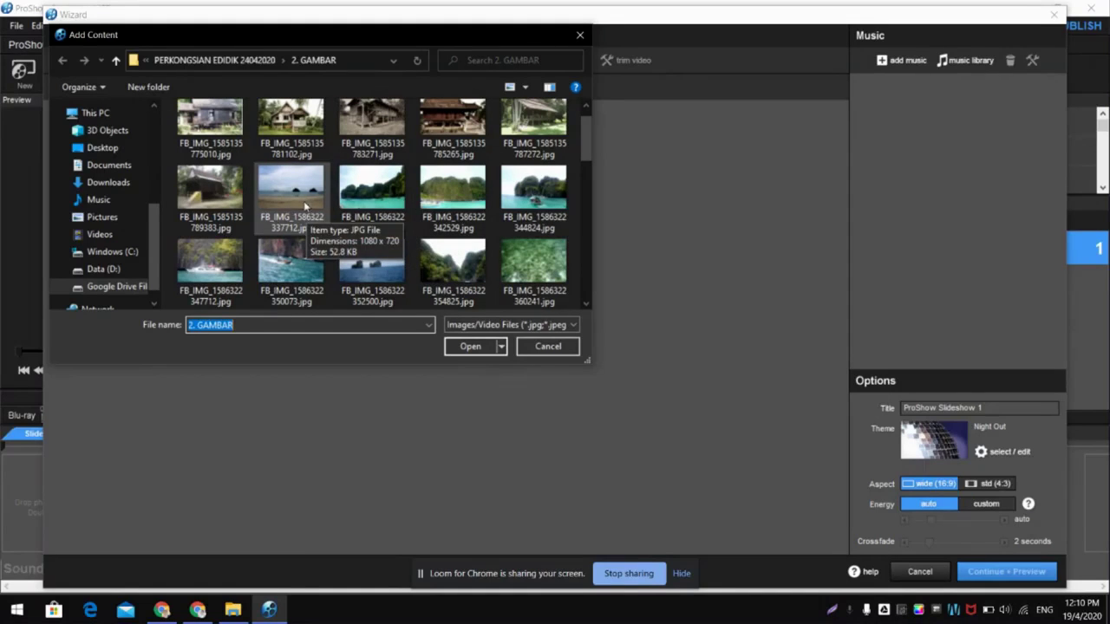
click(356, 205)
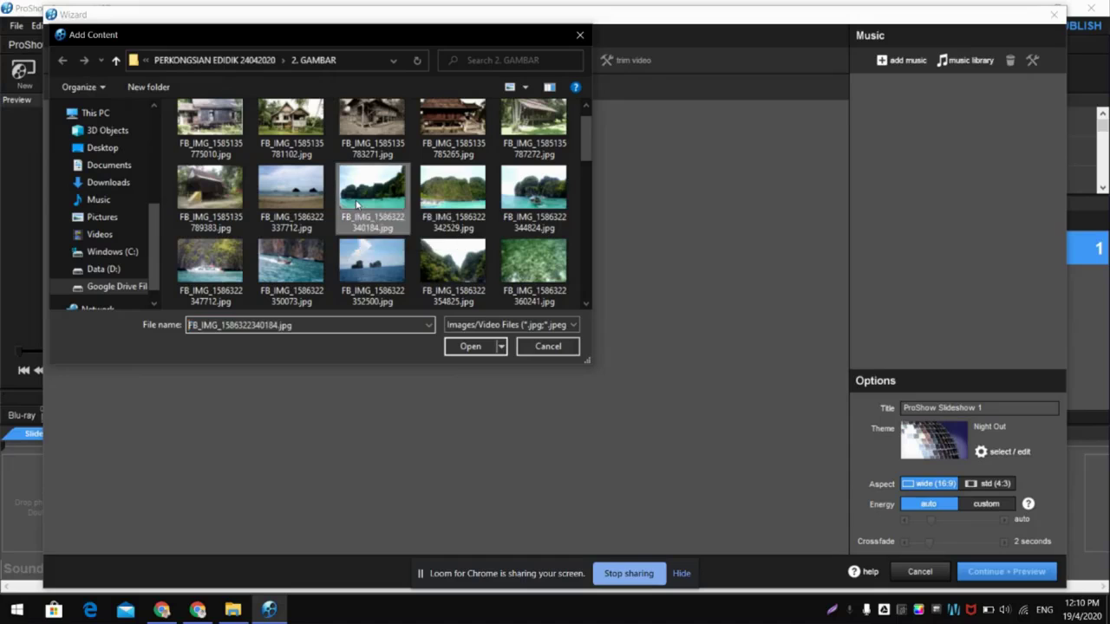
ctrl+click(522, 193)
ctrl+click(388, 269)
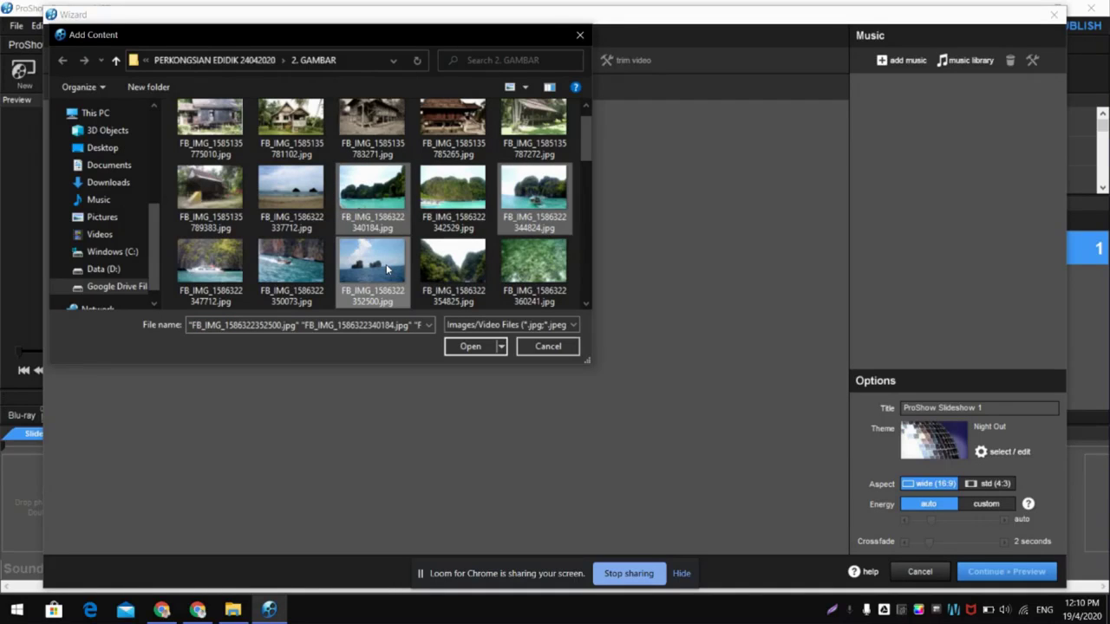
scroll(388, 269, down, 1)
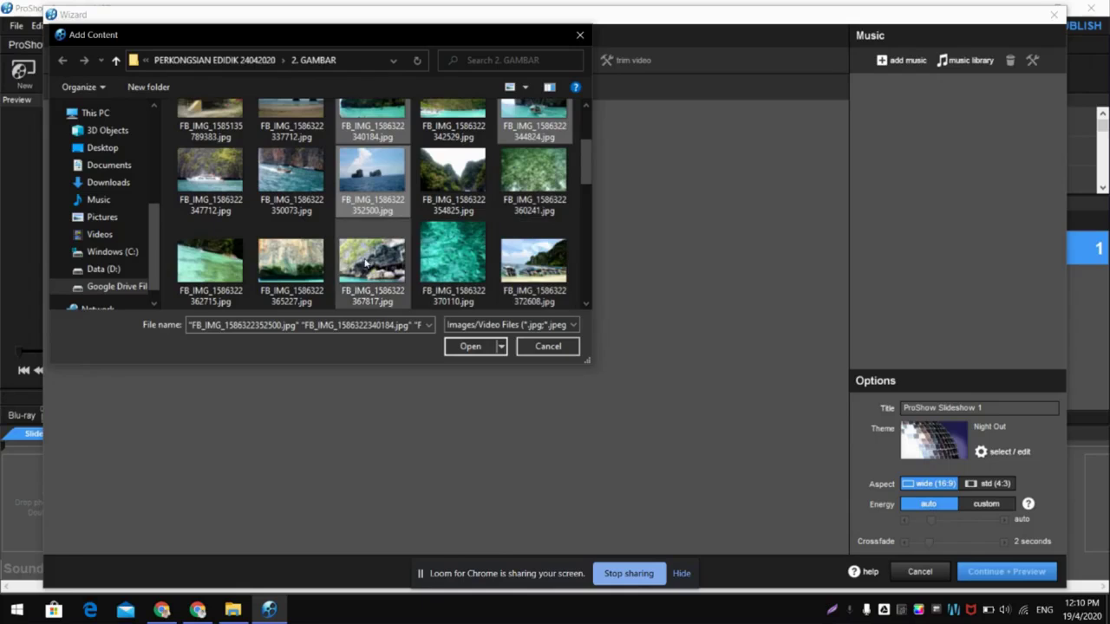
ctrl+click(306, 271)
ctrl+click(517, 265)
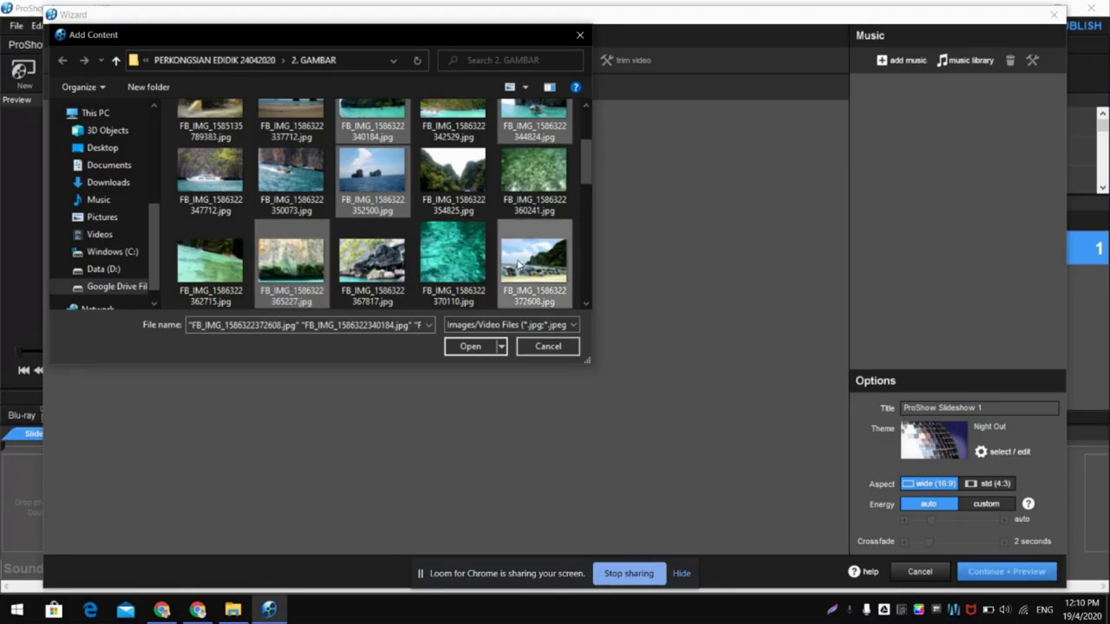
click(469, 346)
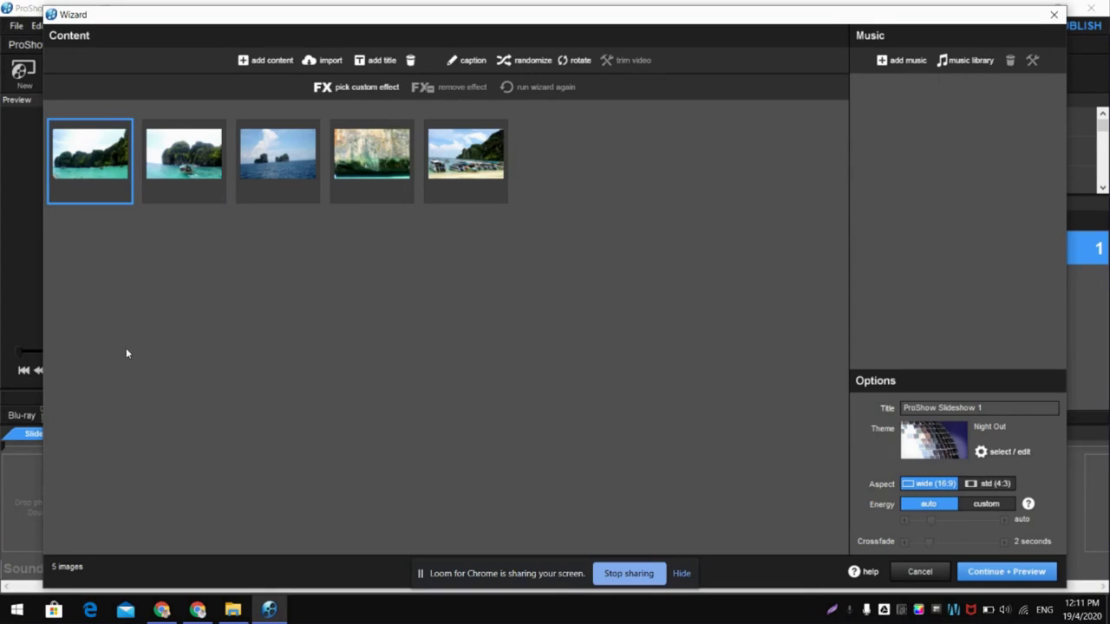
Add a title slide reading "Tempat Menarik" ahead of the first photo, and caption that photo "Gambar 1"
click(375, 60)
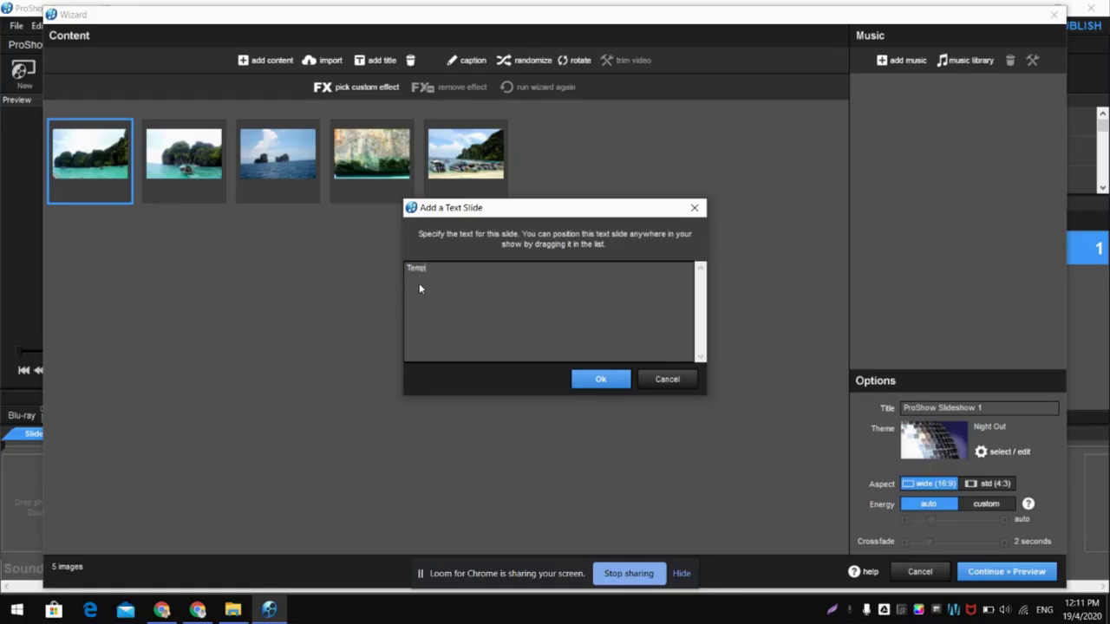
text(narik)
click(597, 377)
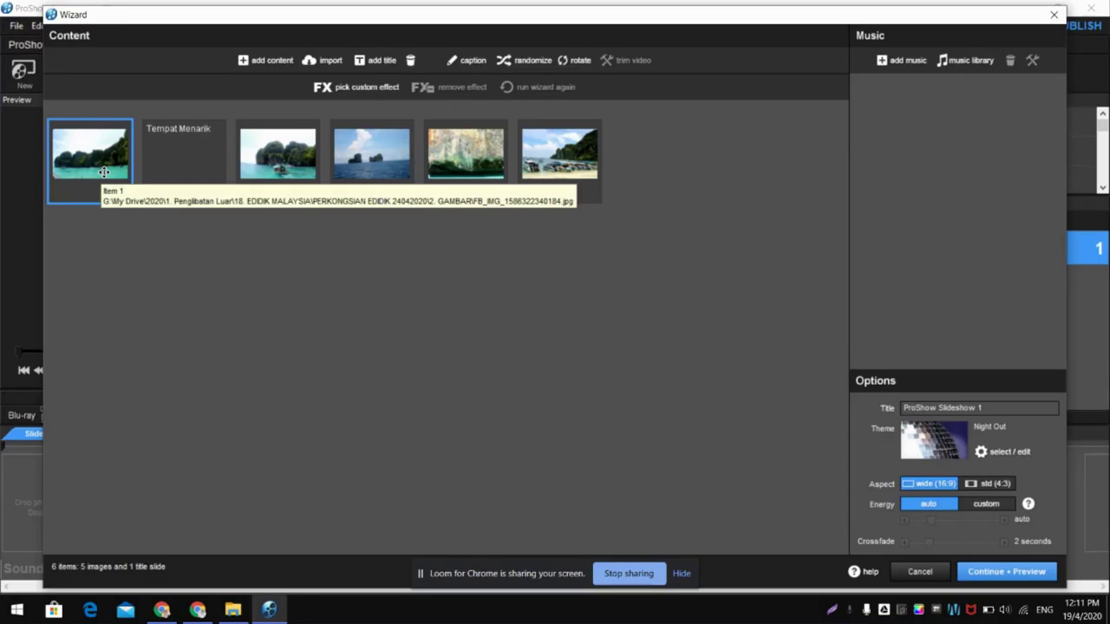
drag(103, 172, 200, 175)
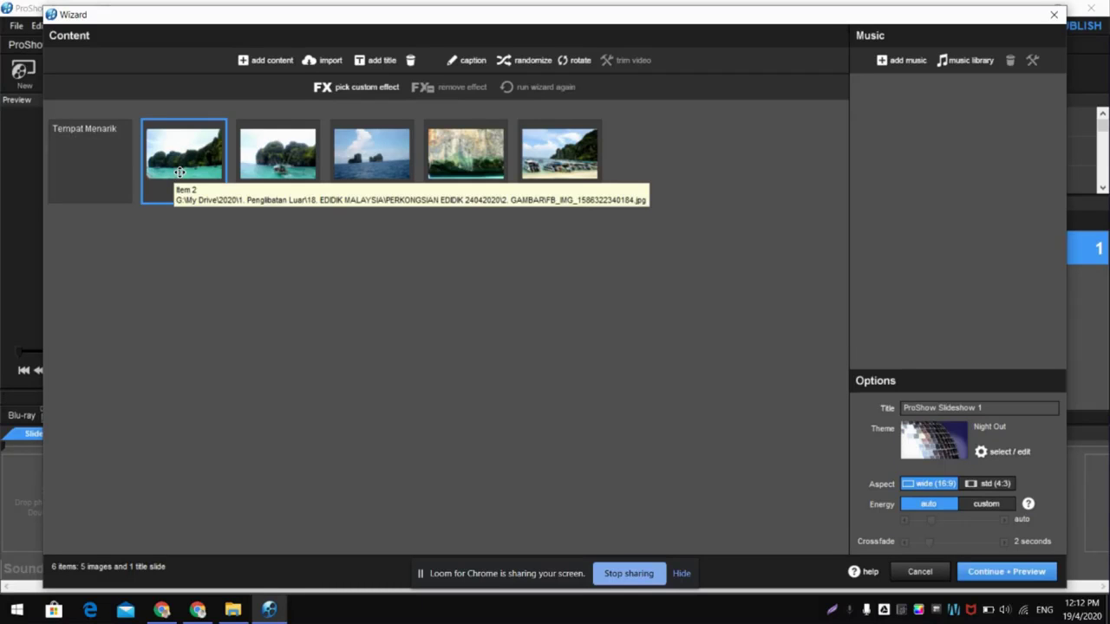
click(473, 61)
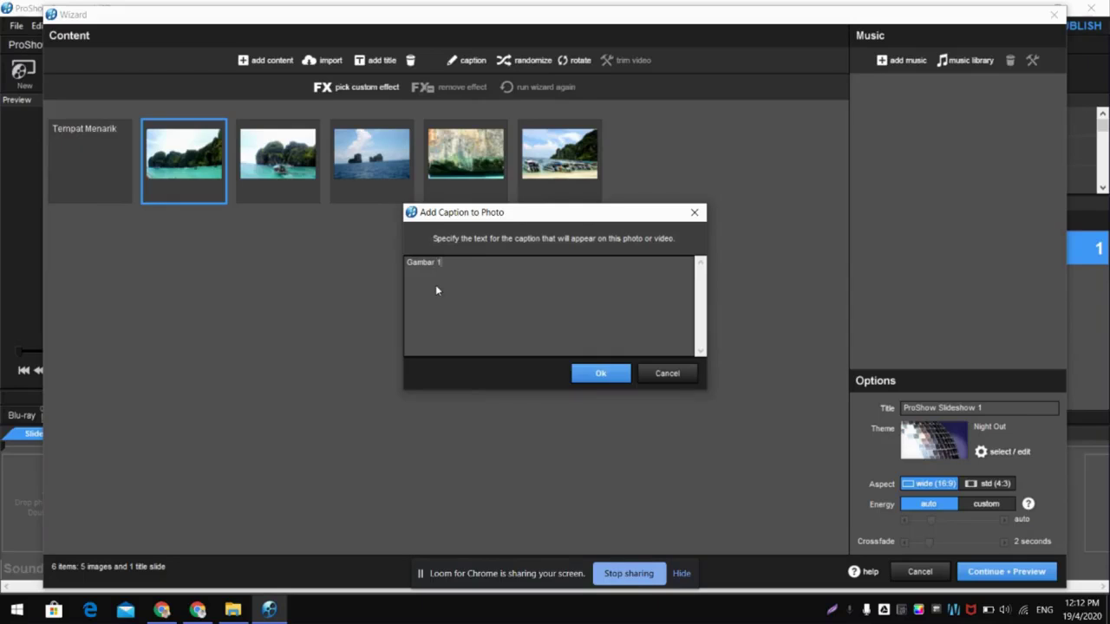
click(602, 376)
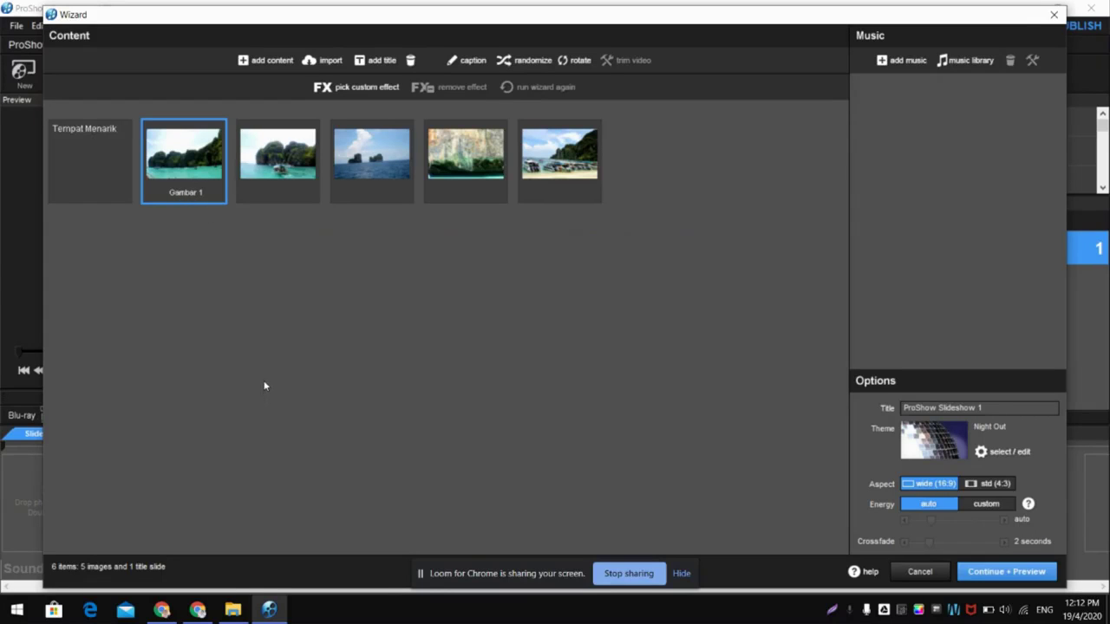
Add the music track "(No Copyright) Epic Cinematic Dramatic Adventure Trailer" from Desktop > Pro 1 > 3. MUZIK
click(910, 65)
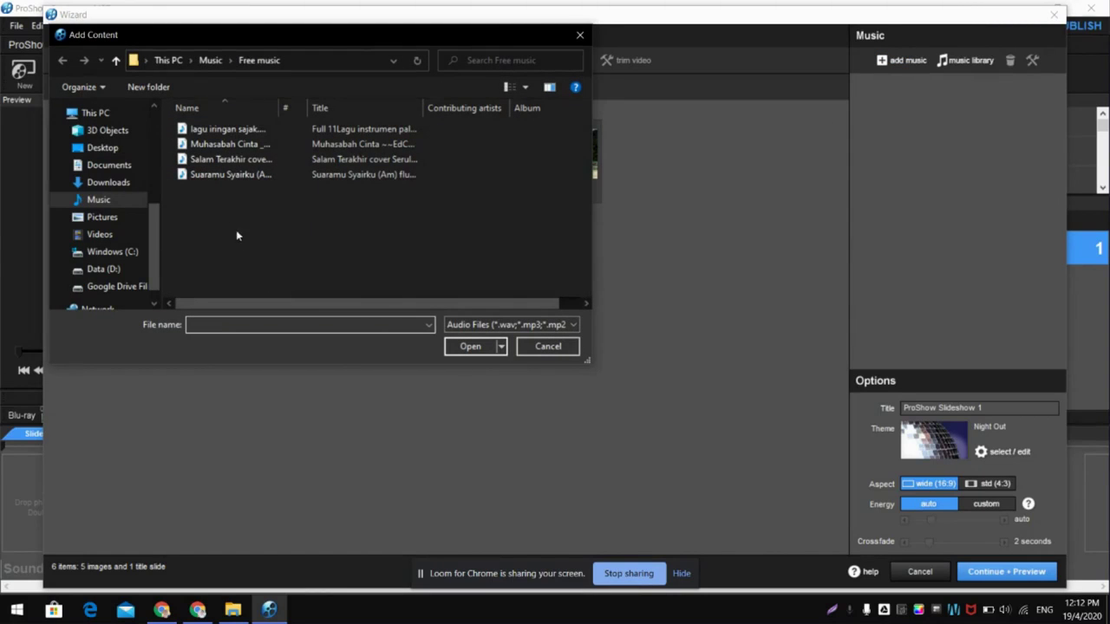
click(104, 147)
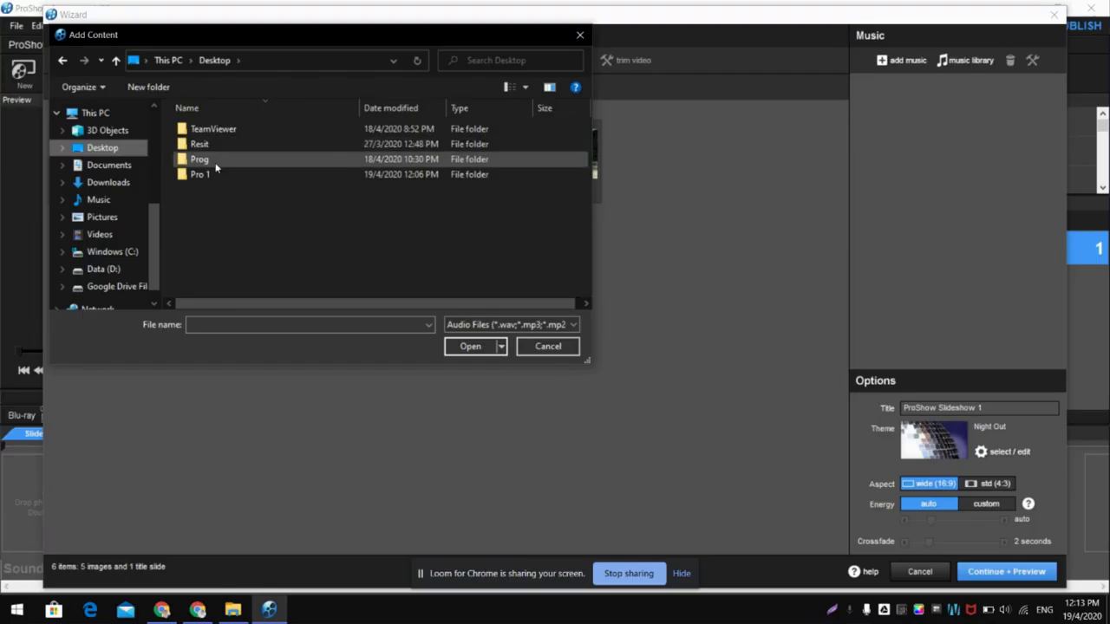
double_click(208, 175)
double_click(208, 144)
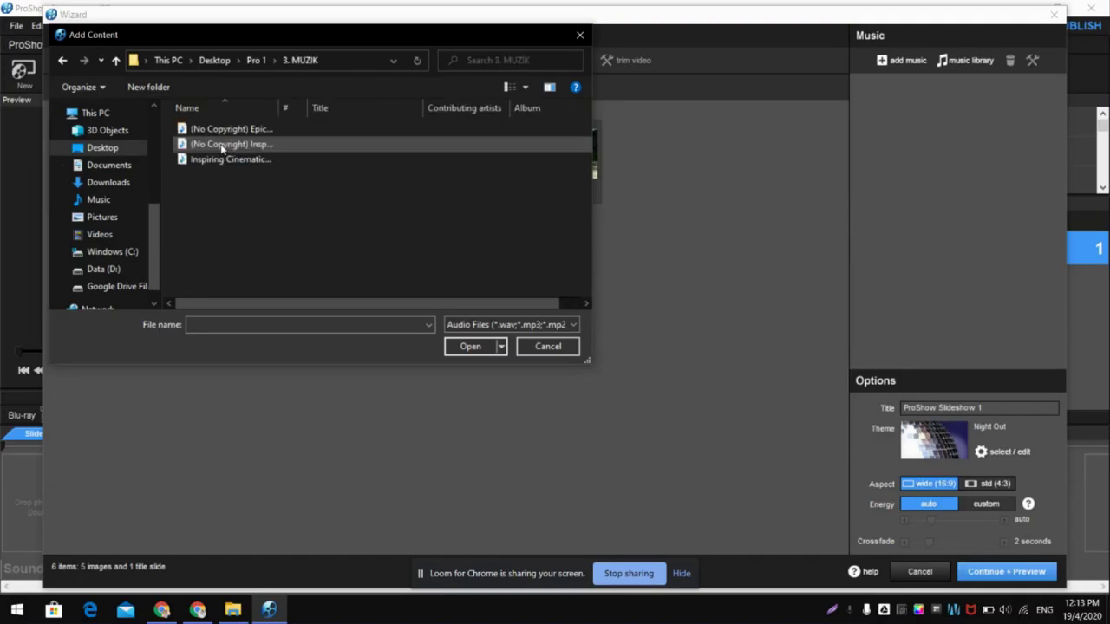
click(230, 129)
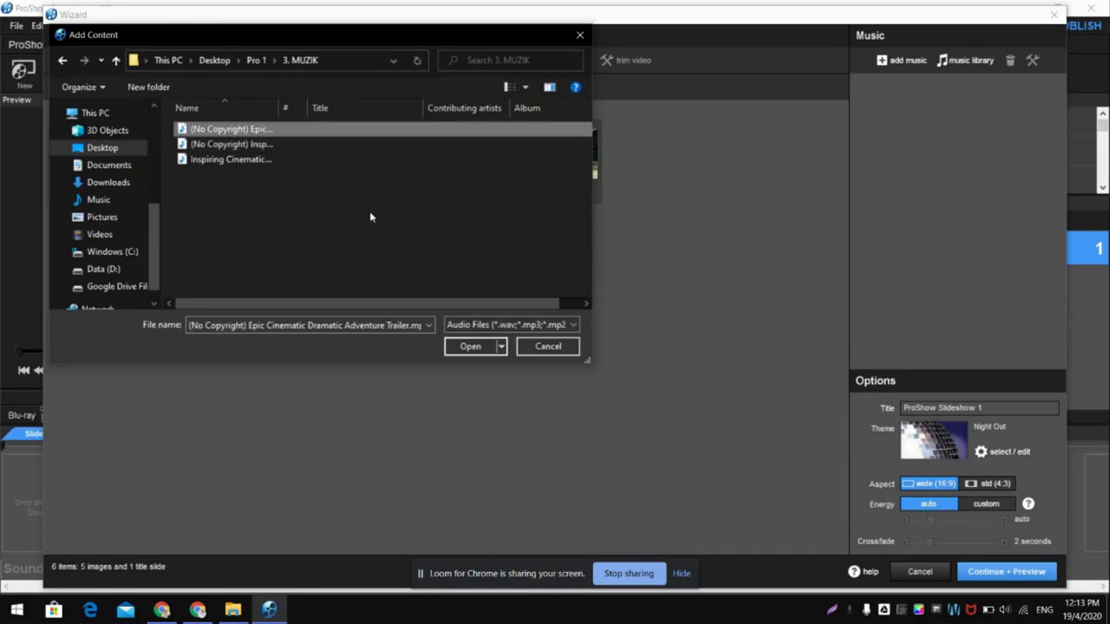
click(468, 346)
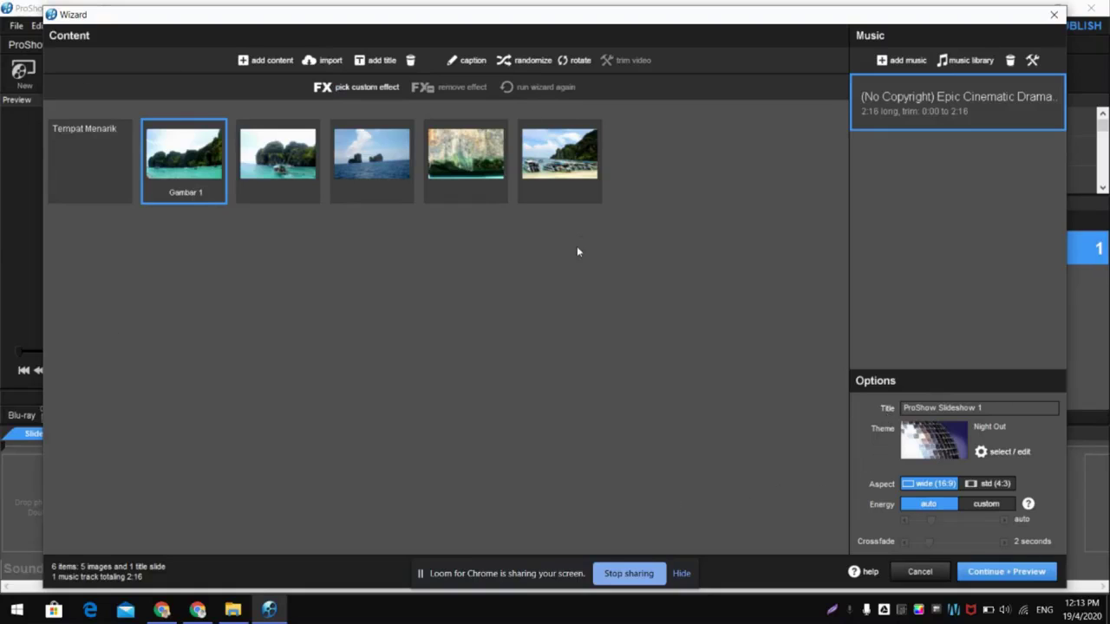
Generate and preview the wizard's slide show, then apply it and exit the wizard
click(972, 574)
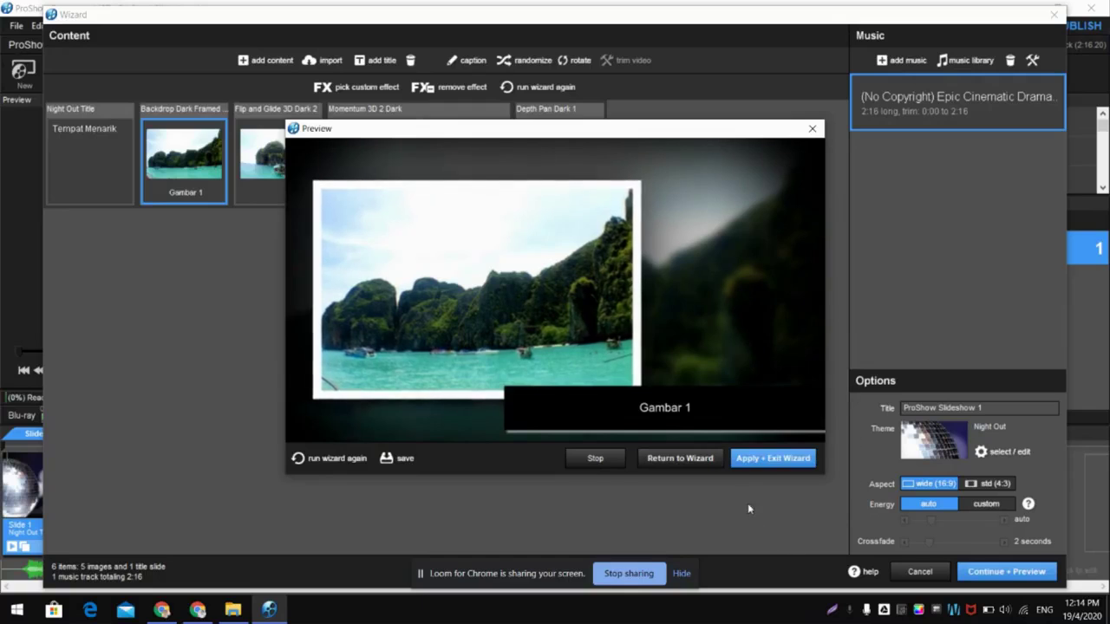
click(762, 459)
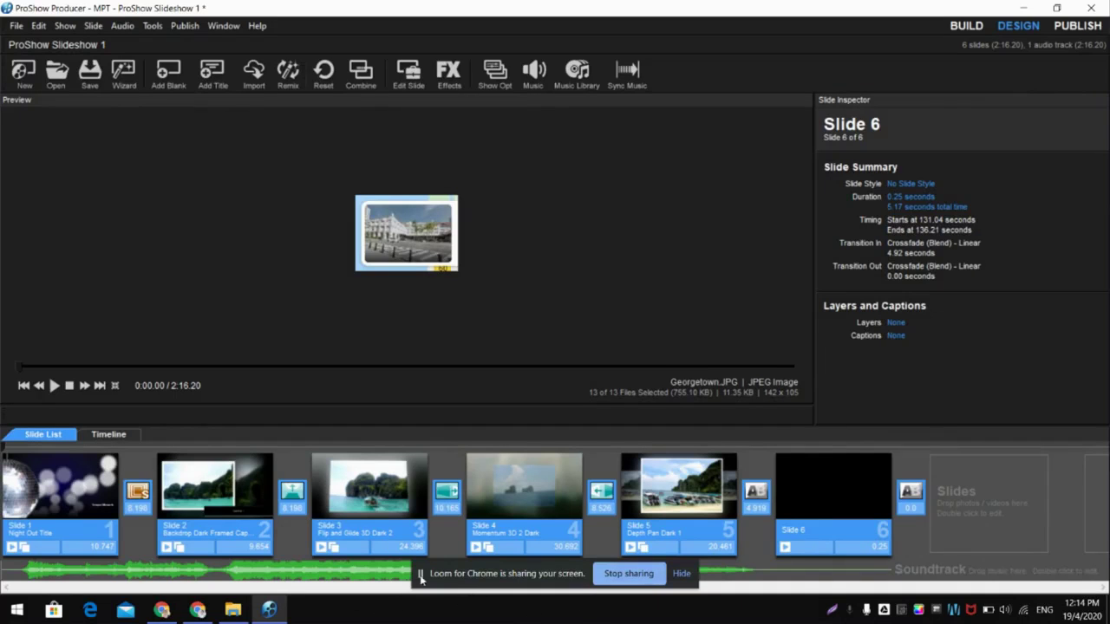
Move the screen-sharing bar aside along the slide list and select slide 1, the Night Out title slide
drag(468, 568, 721, 549)
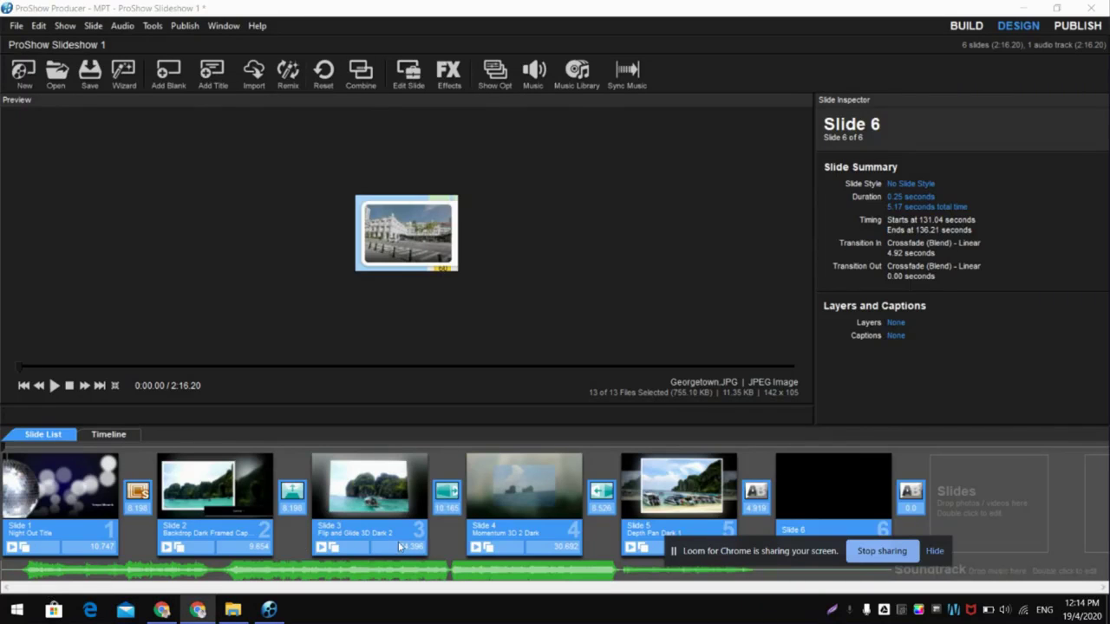
click(461, 591)
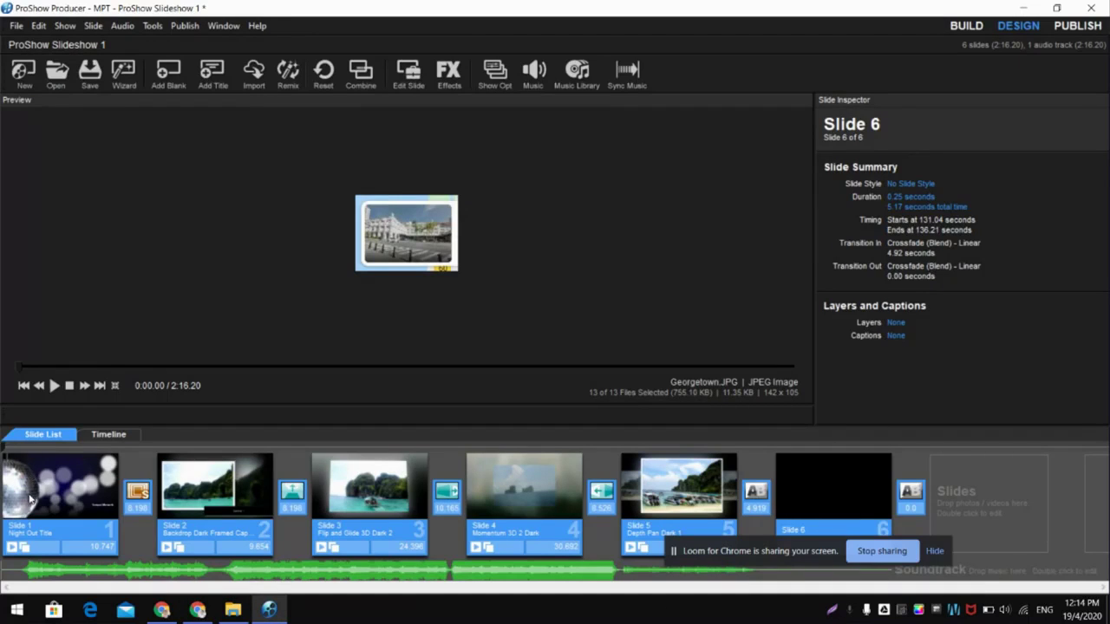
click(85, 493)
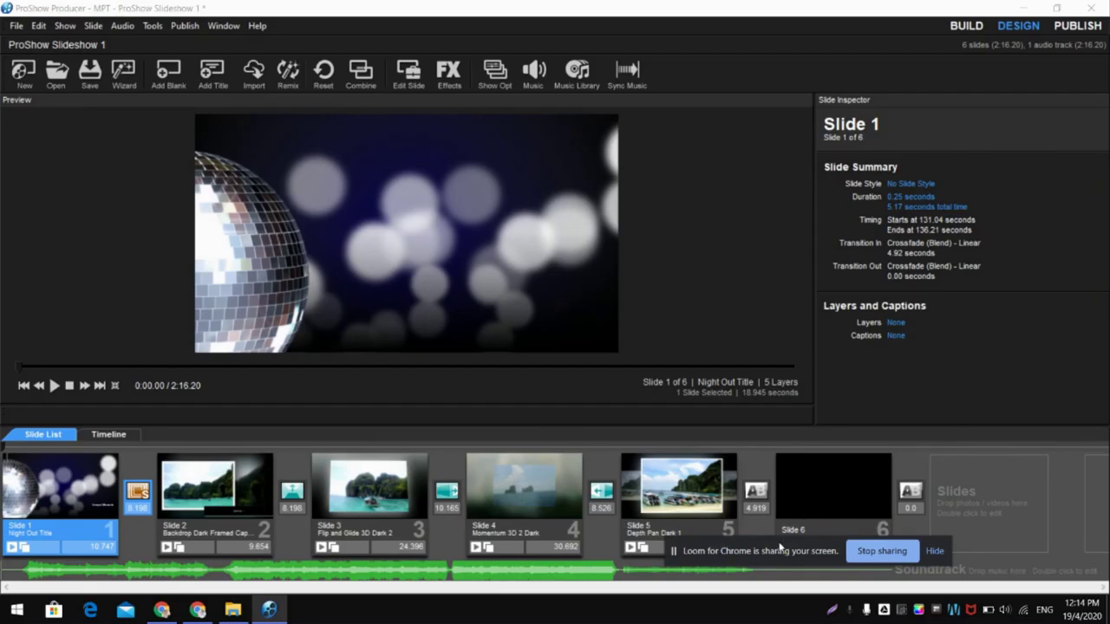
Play the slide show full screen from slide 1, exit the playback, and move the screen-sharing bar off the slide list
drag(781, 543, 865, 482)
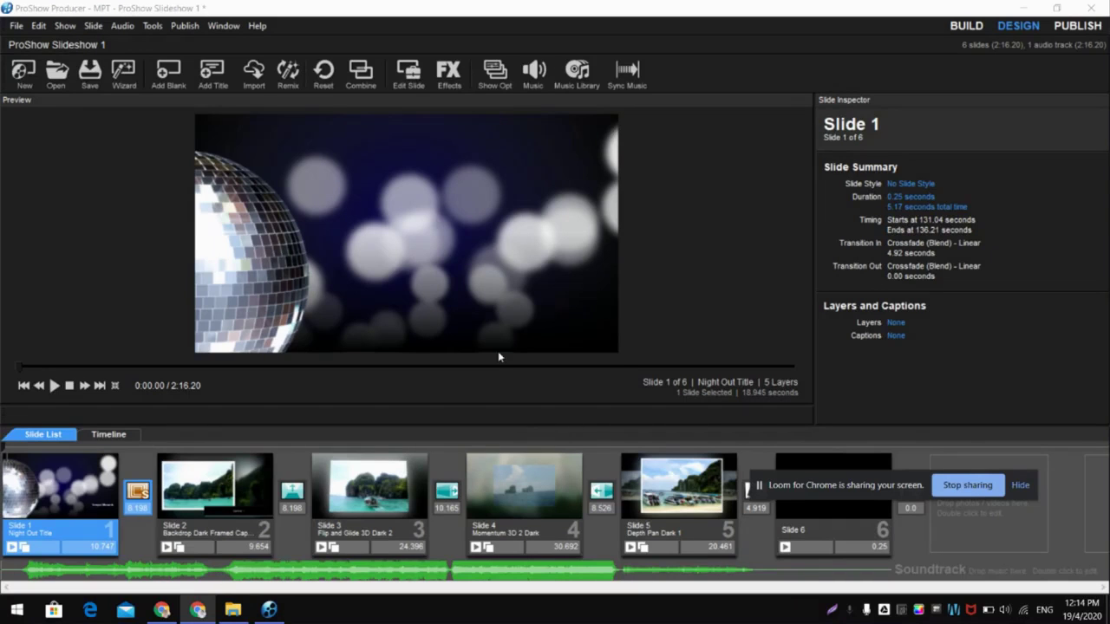
click(52, 386)
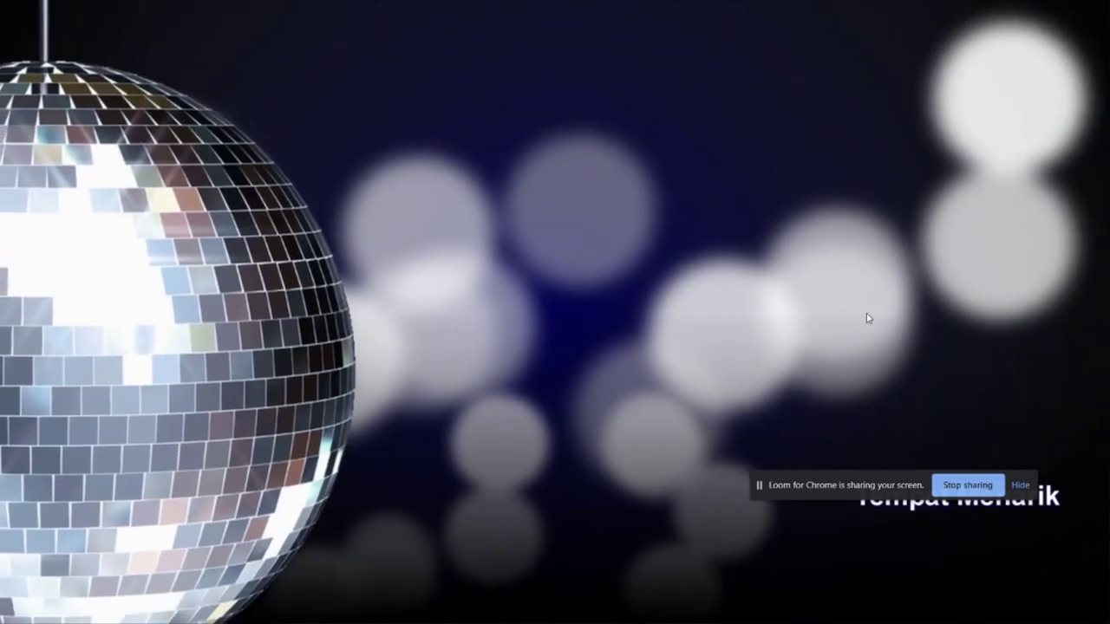
key(Escape)
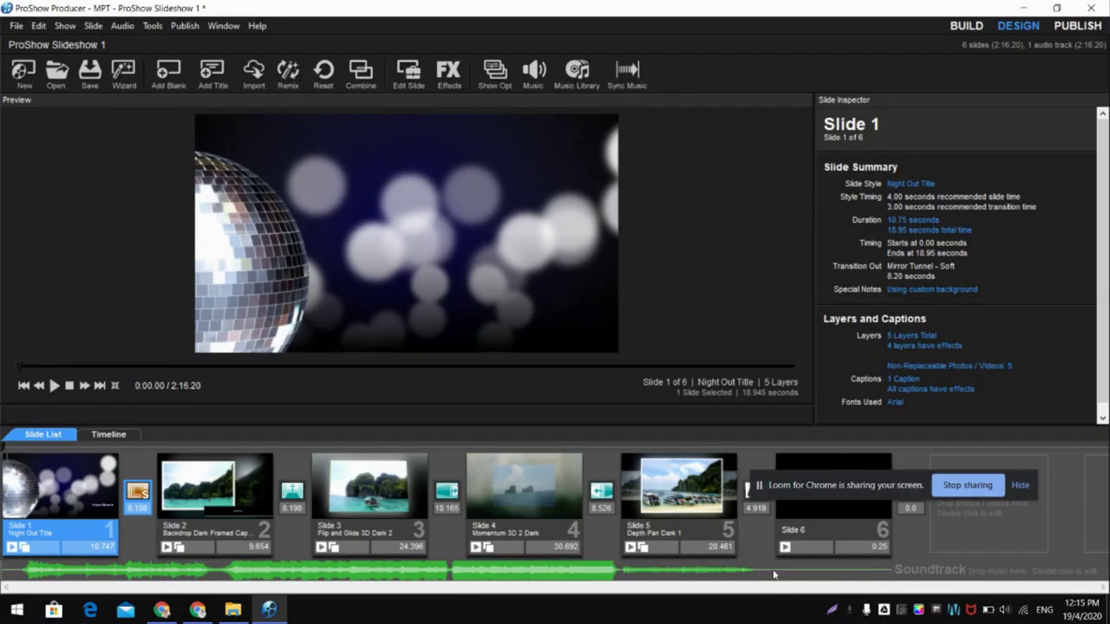
drag(806, 488, 875, 388)
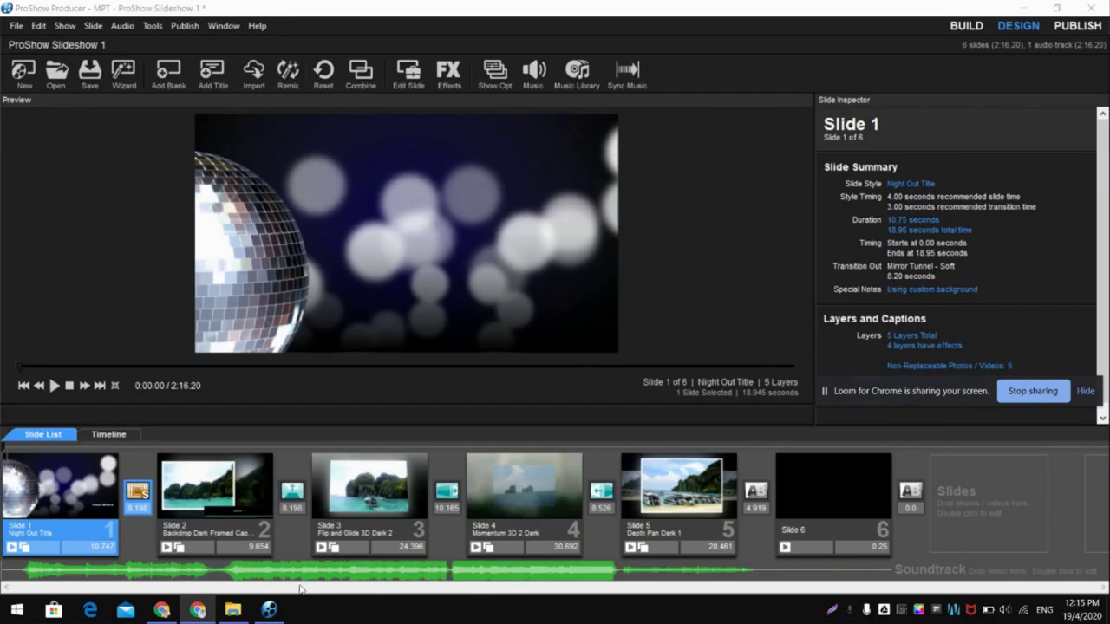
Shorten slide 4, the Momentum 3D 2 Dark slide, to a slide time of 20.692 seconds
click(396, 547)
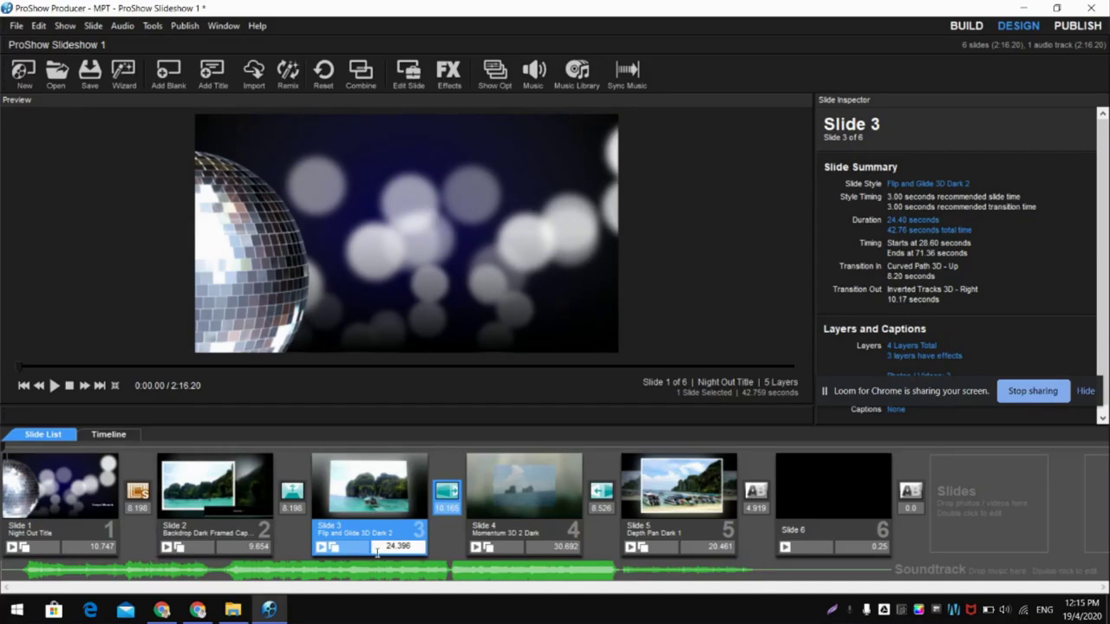
click(92, 553)
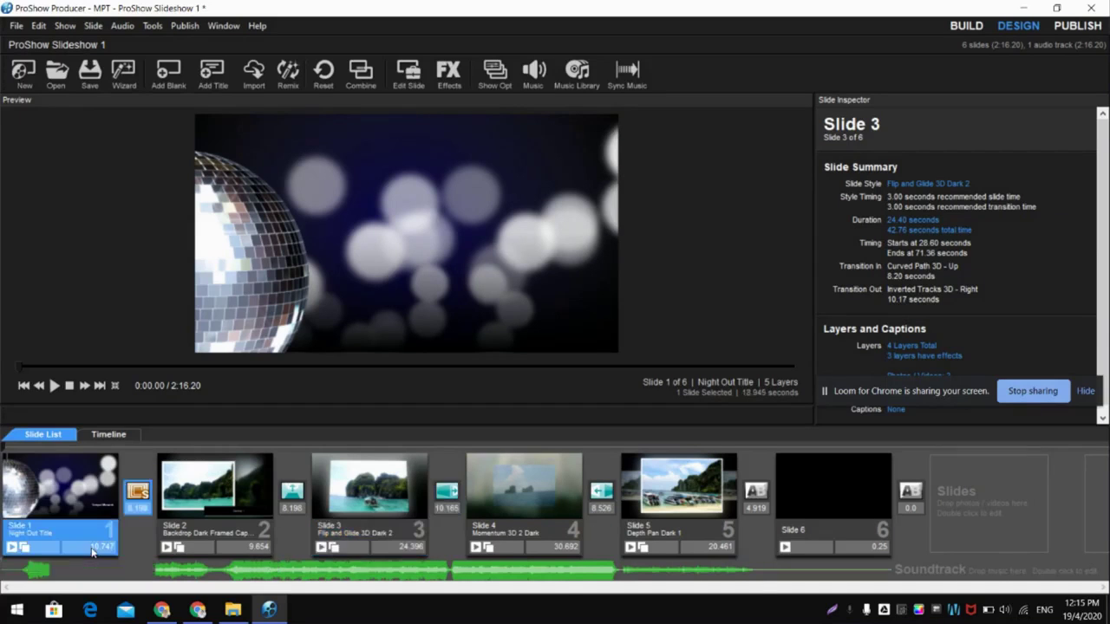
click(257, 549)
click(403, 551)
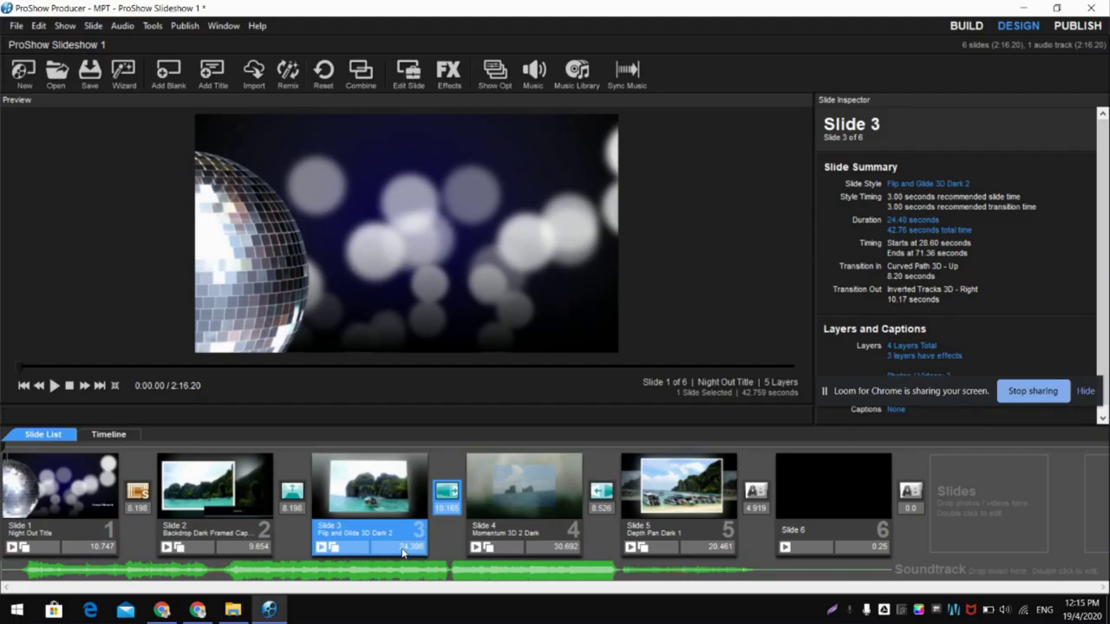
double_click(547, 548)
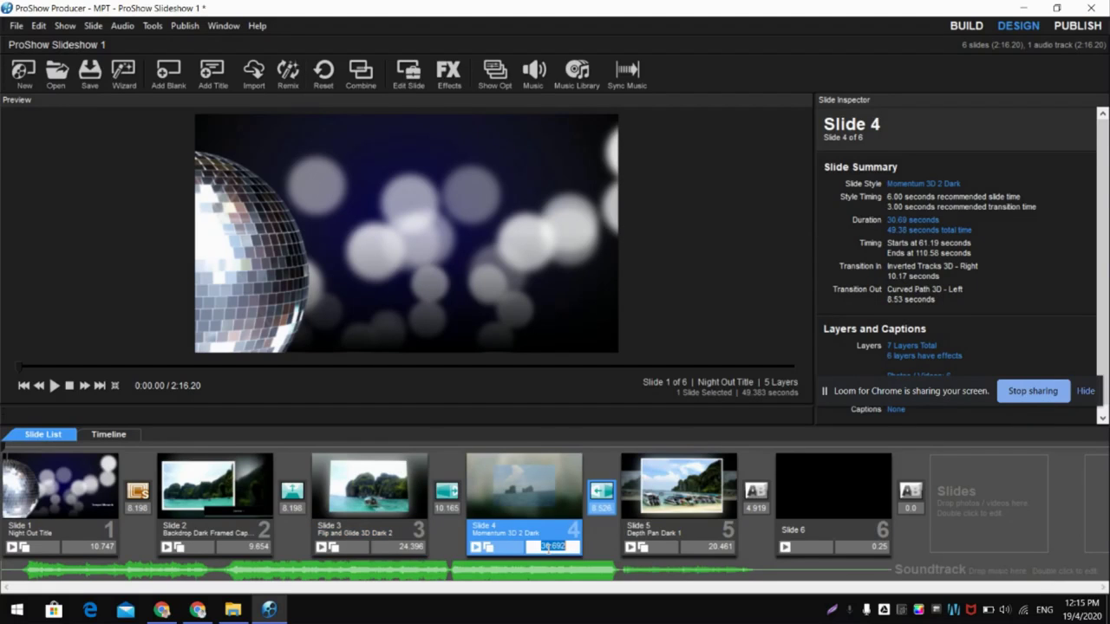
click(551, 546)
key(BackSpace)
key(BackSpace)
text(20)
Shorten slide 3, the Flip and Glide 3D Dark 2 slide, to a slide time of 14.396 seconds
click(391, 548)
click(394, 546)
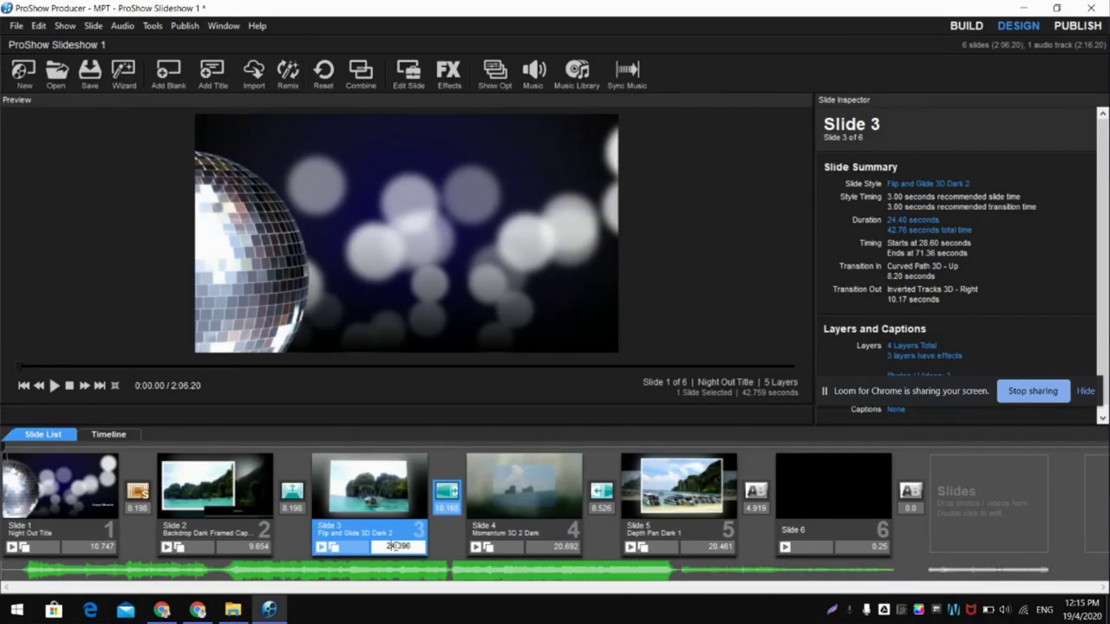
key(BackSpace)
text(1)
Shorten slide 5, the Depth Pan Dark 1 slide, to 15.461 seconds and select slide 2
click(663, 530)
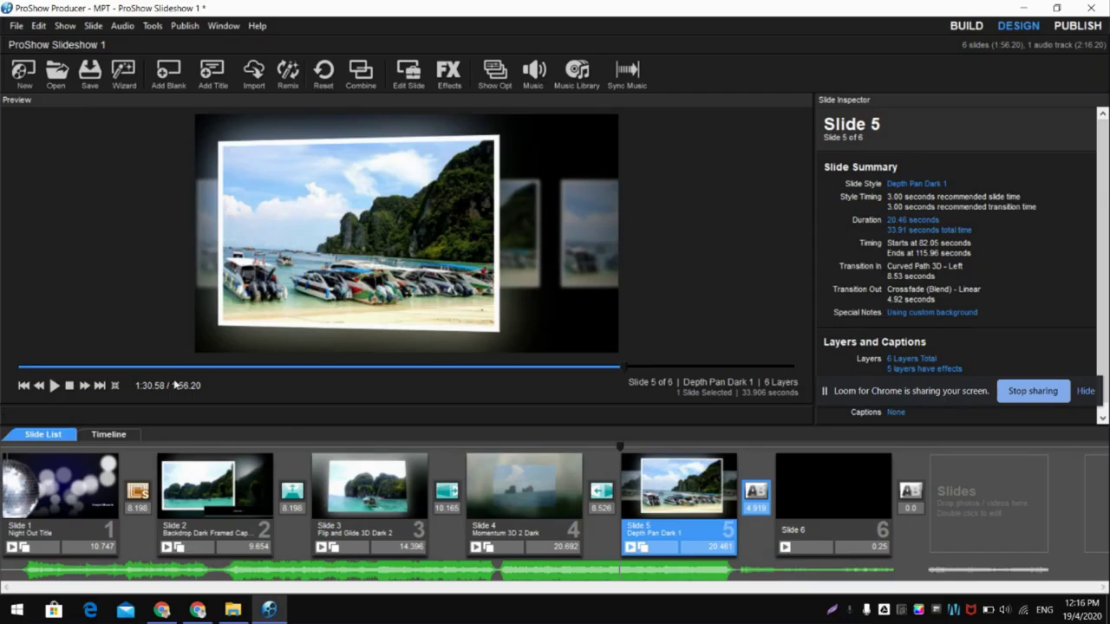
click(705, 546)
click(706, 546)
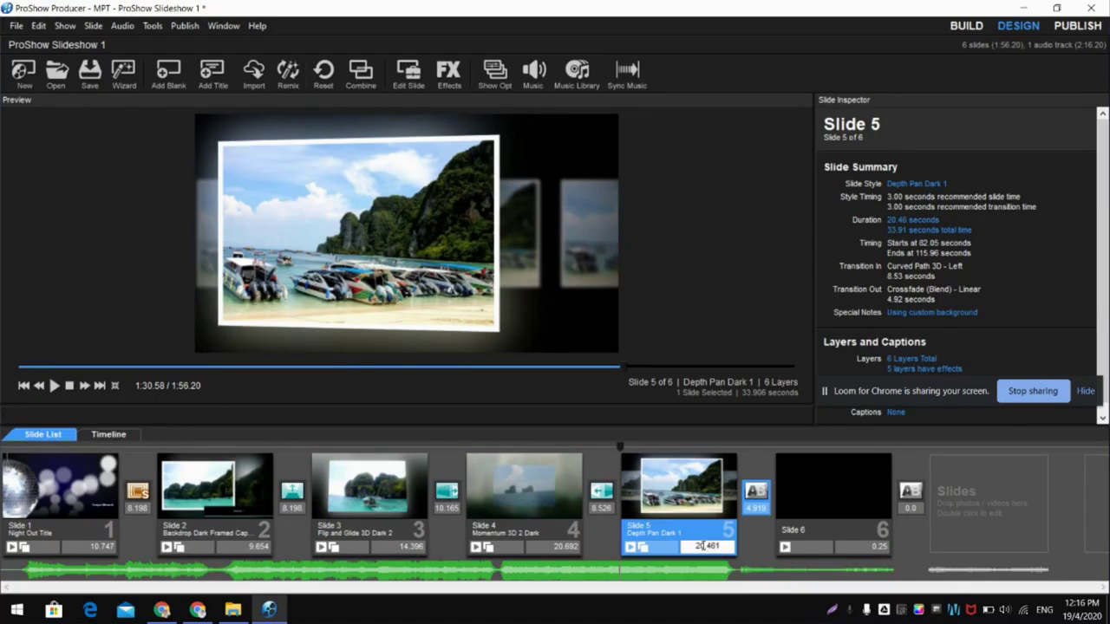
key(BackSpace)
key(BackSpace)
text(15)
click(215, 505)
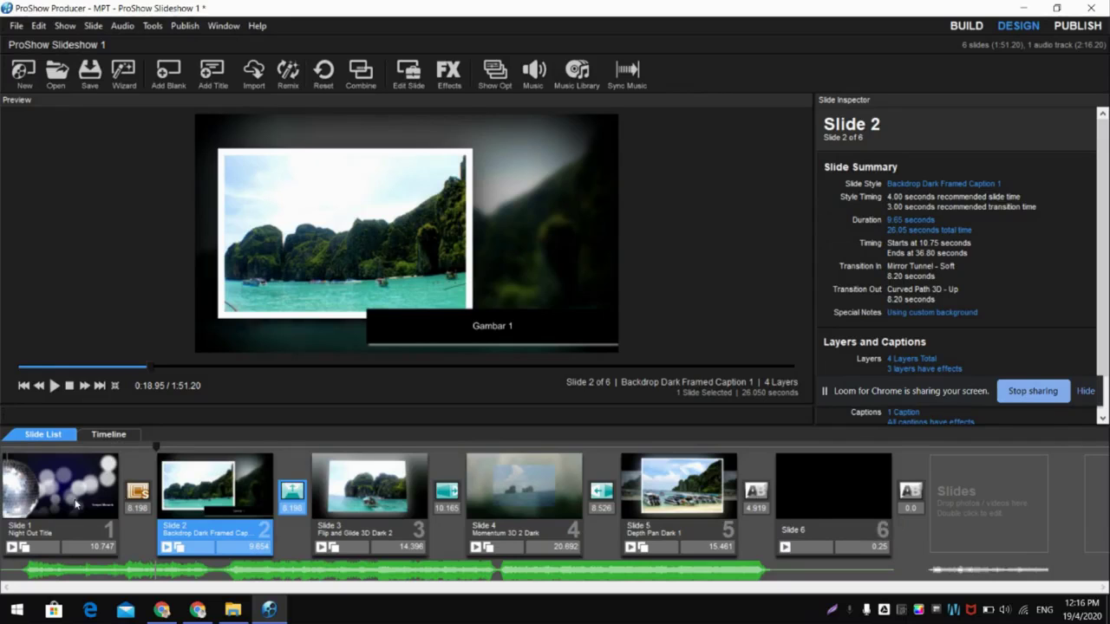
Give the blank slide 6 a custom gradient background using the first Spectrums preset, running from red through blue to yellow
double_click(829, 482)
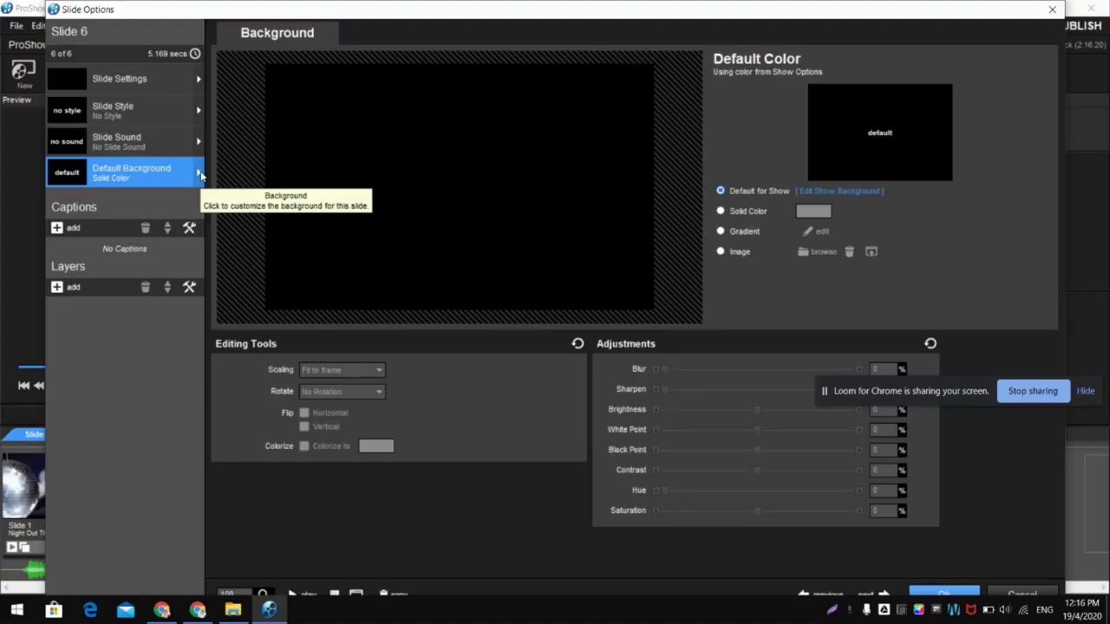
click(722, 232)
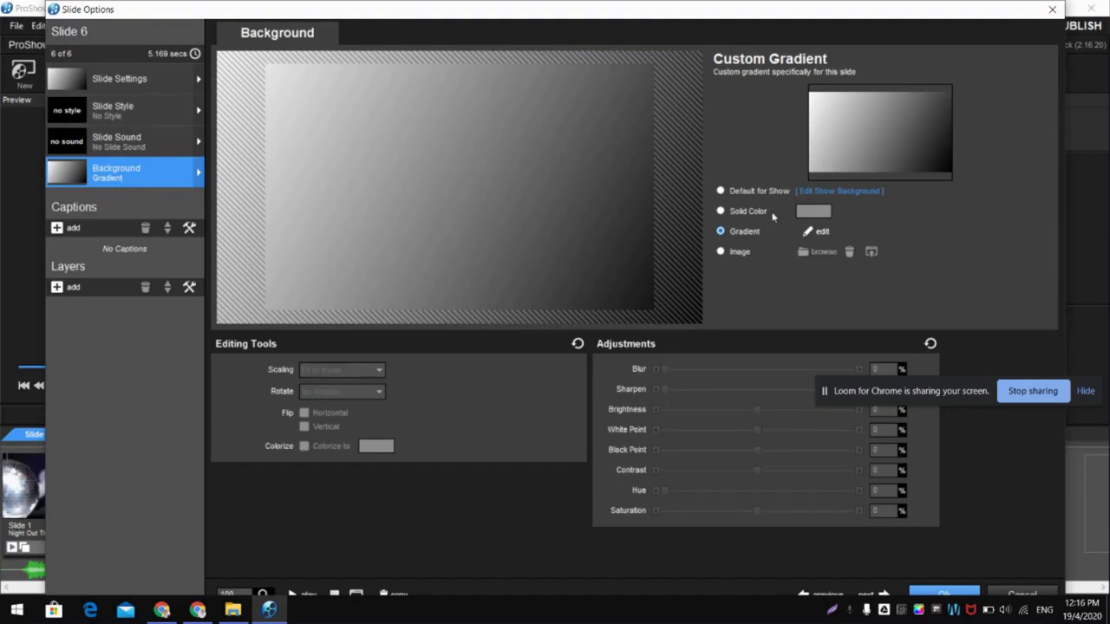
click(813, 231)
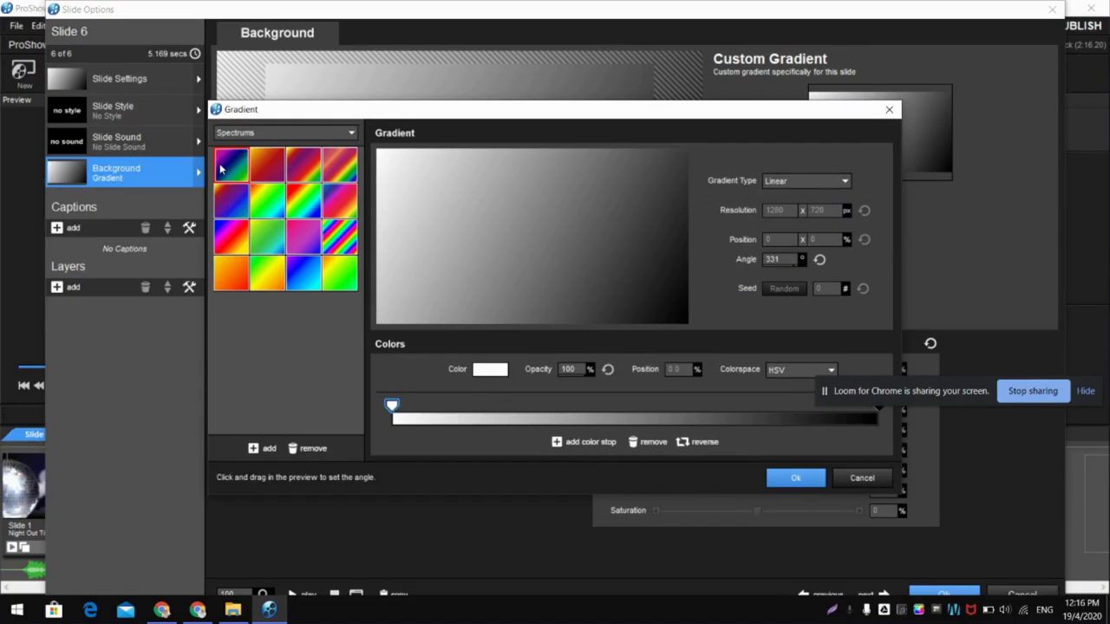
click(221, 170)
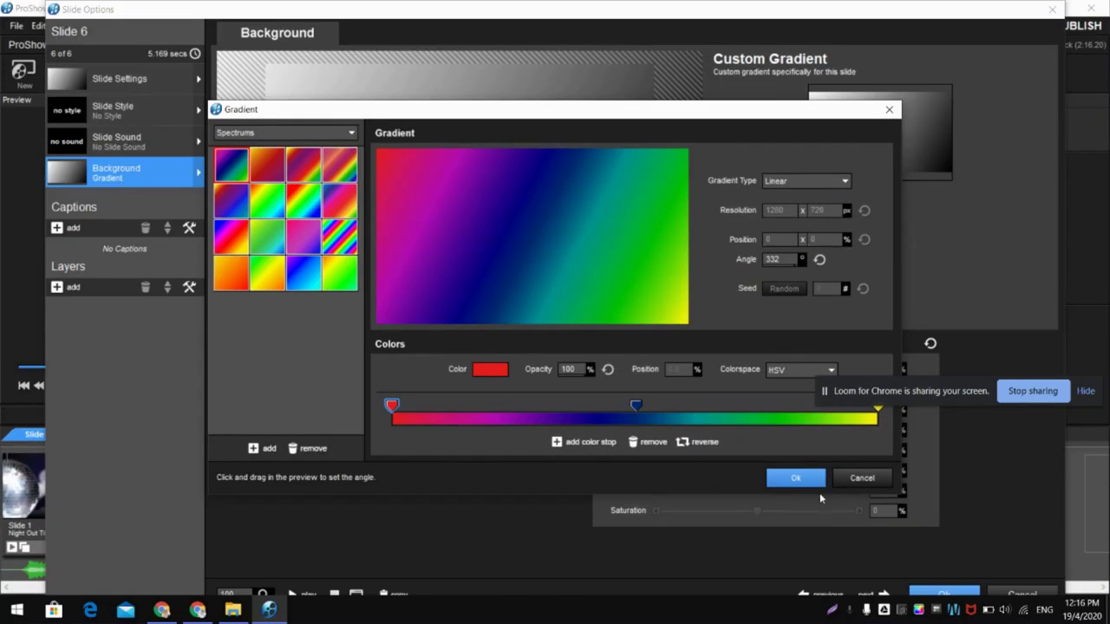
click(795, 479)
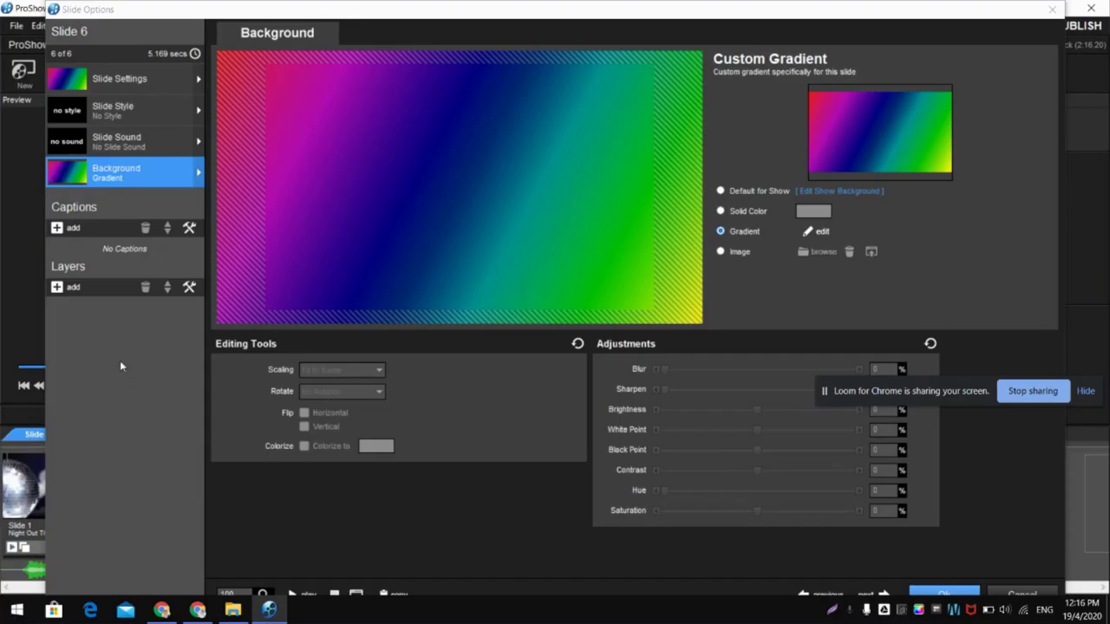
Add a two-line caption to slide 6 reading "TERIMA KASIH" and "JUMPA LAGI", and apply the slide options
click(57, 227)
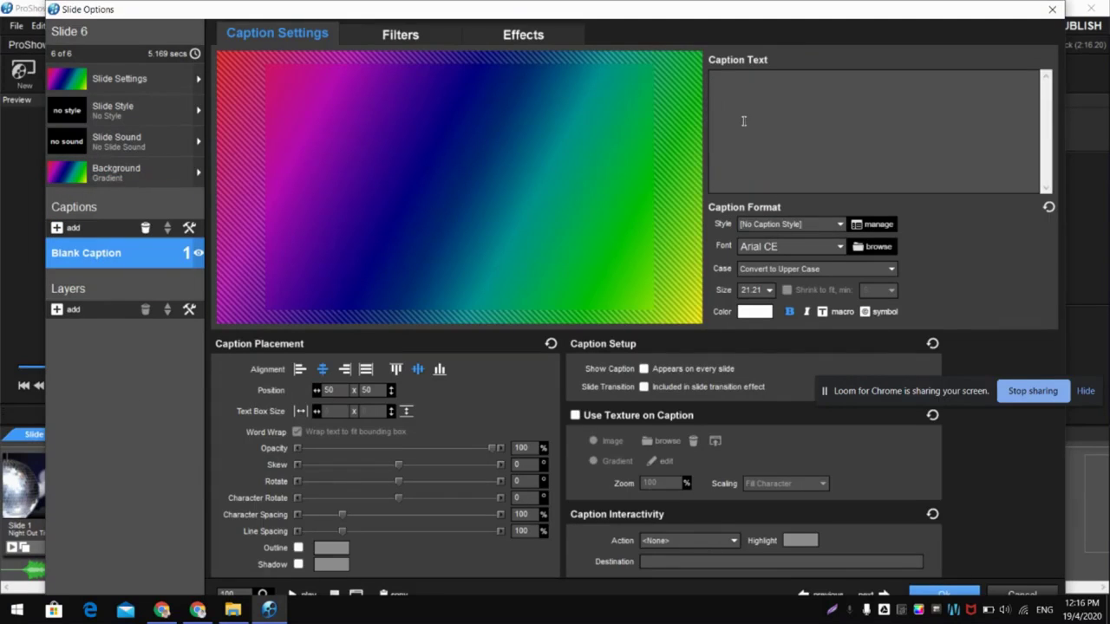
text(TERIM)
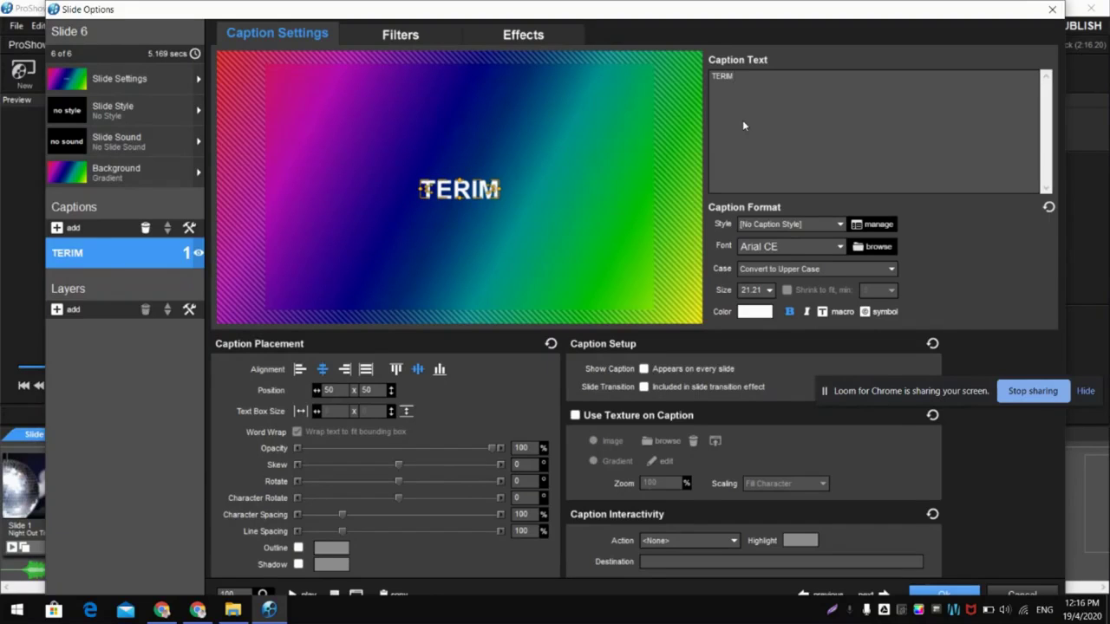
key(BackSpace)
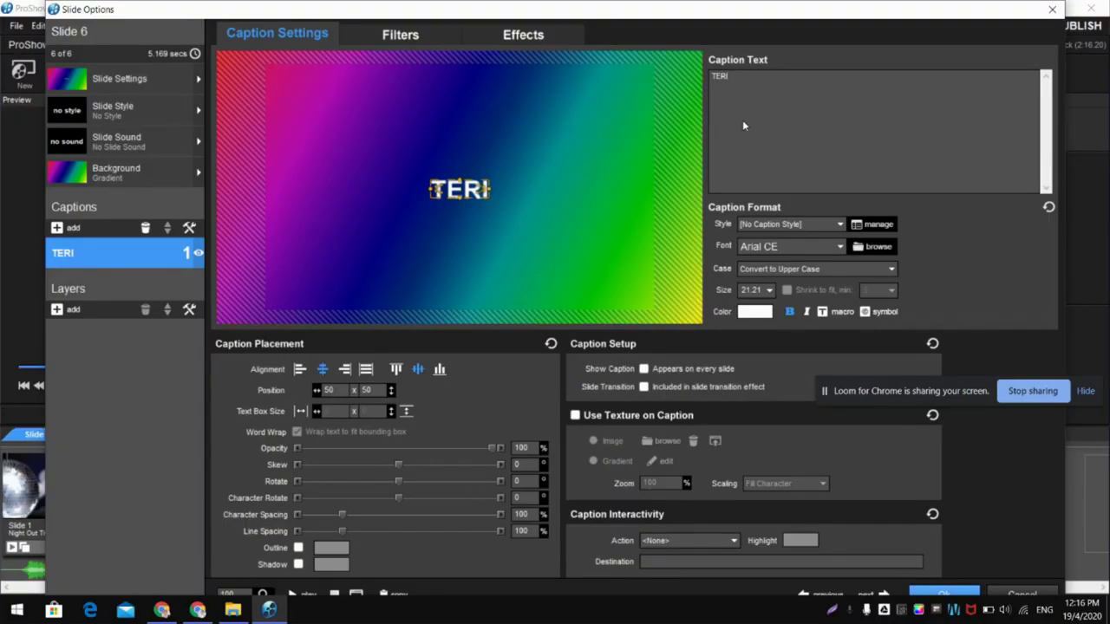
text(MA)
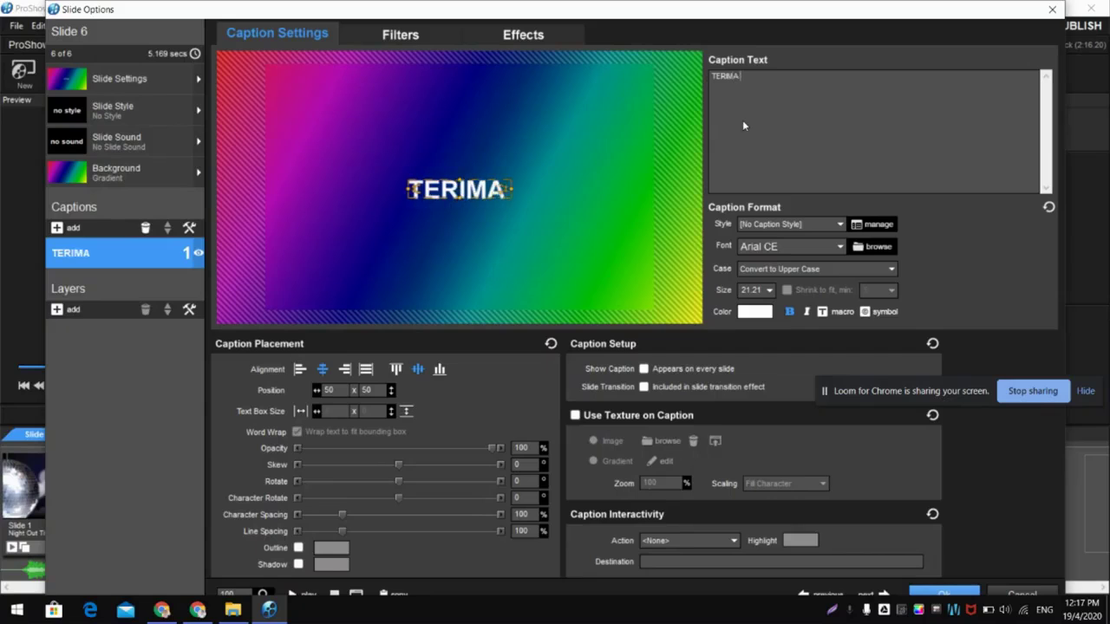
text( KASIH)
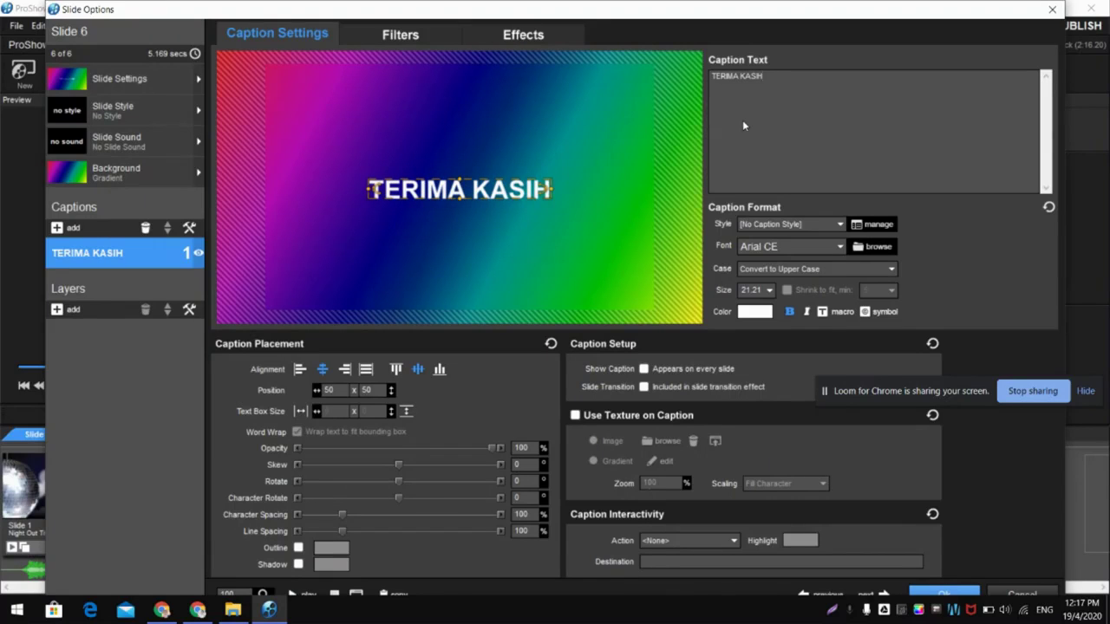
key(Return)
text(JUMPA LAGI)
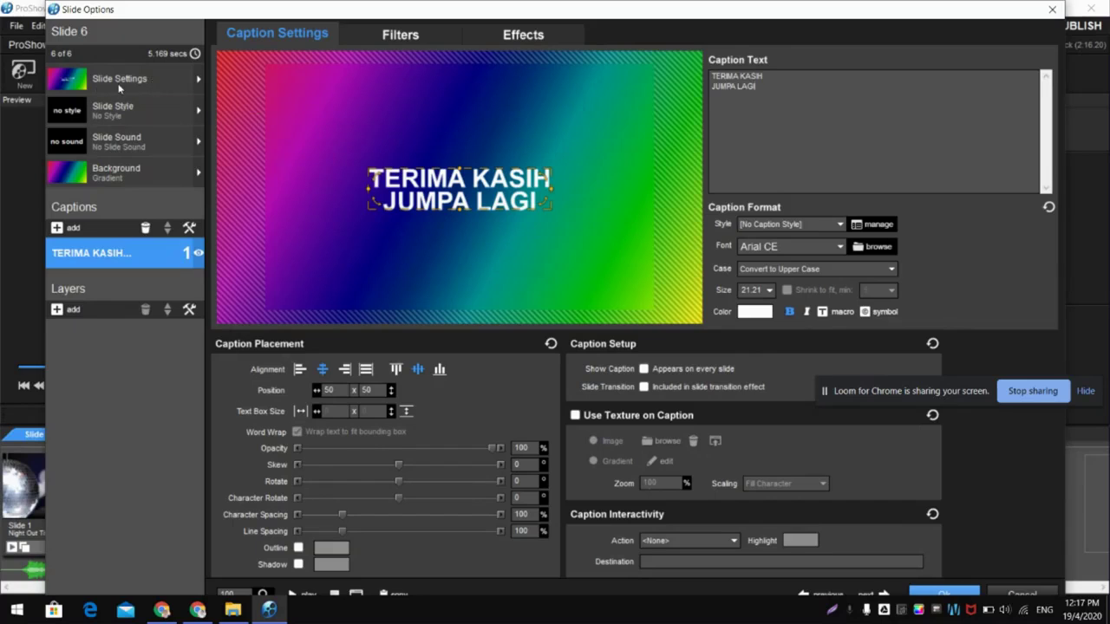
click(198, 82)
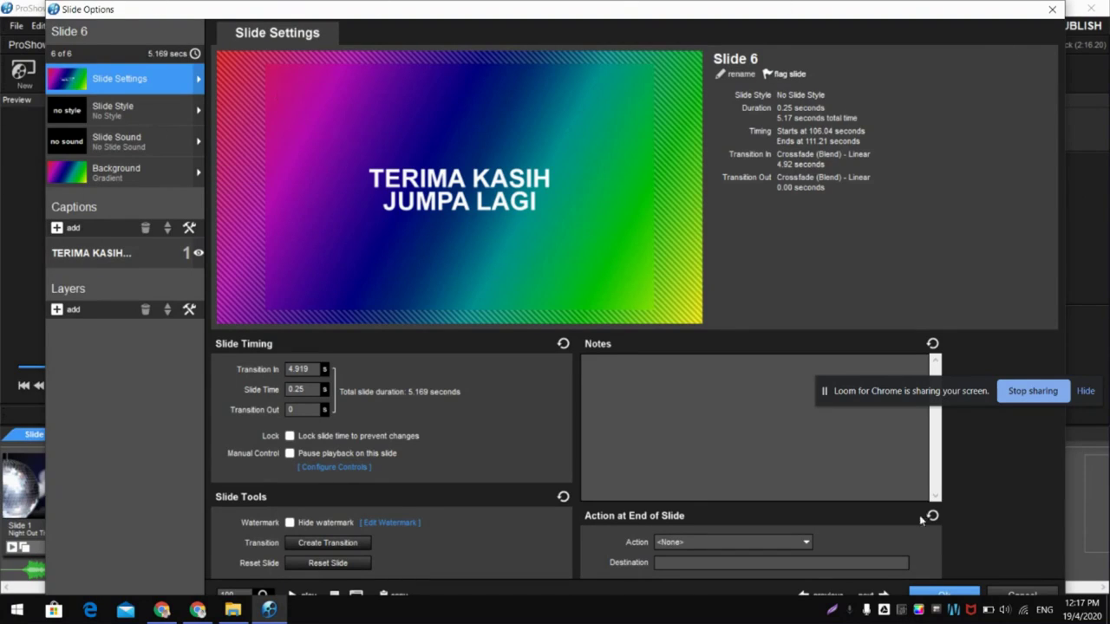
click(926, 594)
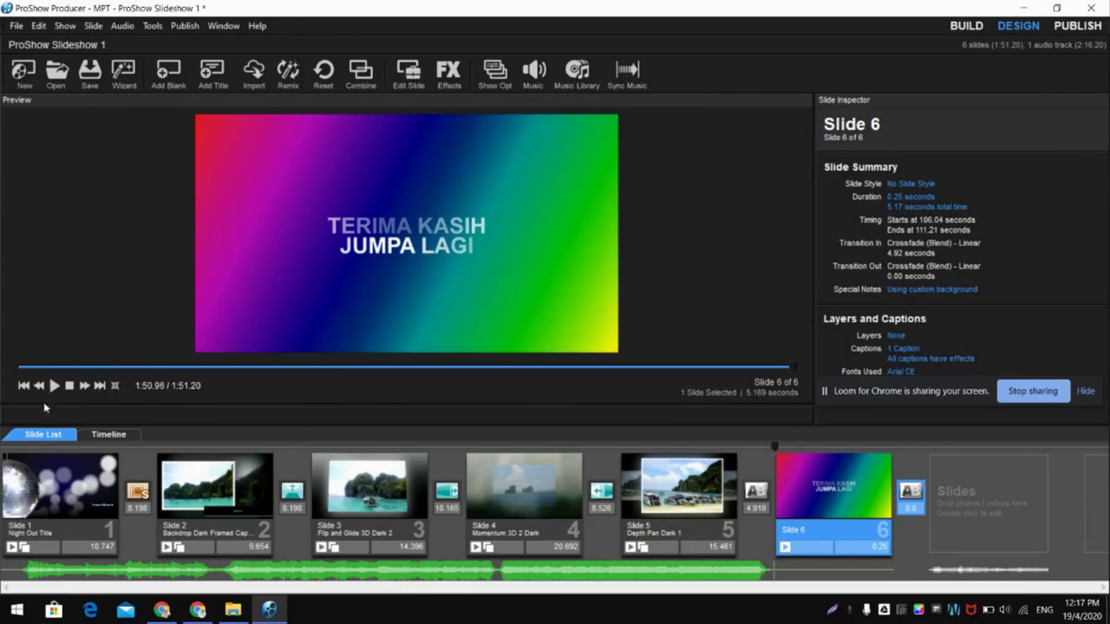
Return to the start of the show, preview it full screen, and exit the playback
click(24, 387)
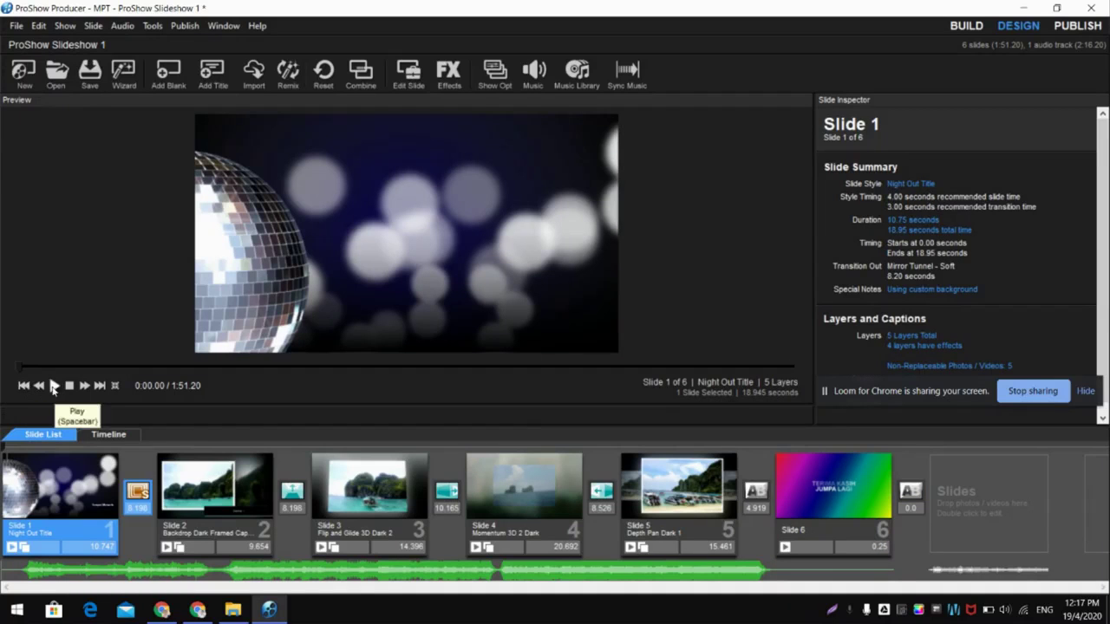
click(54, 387)
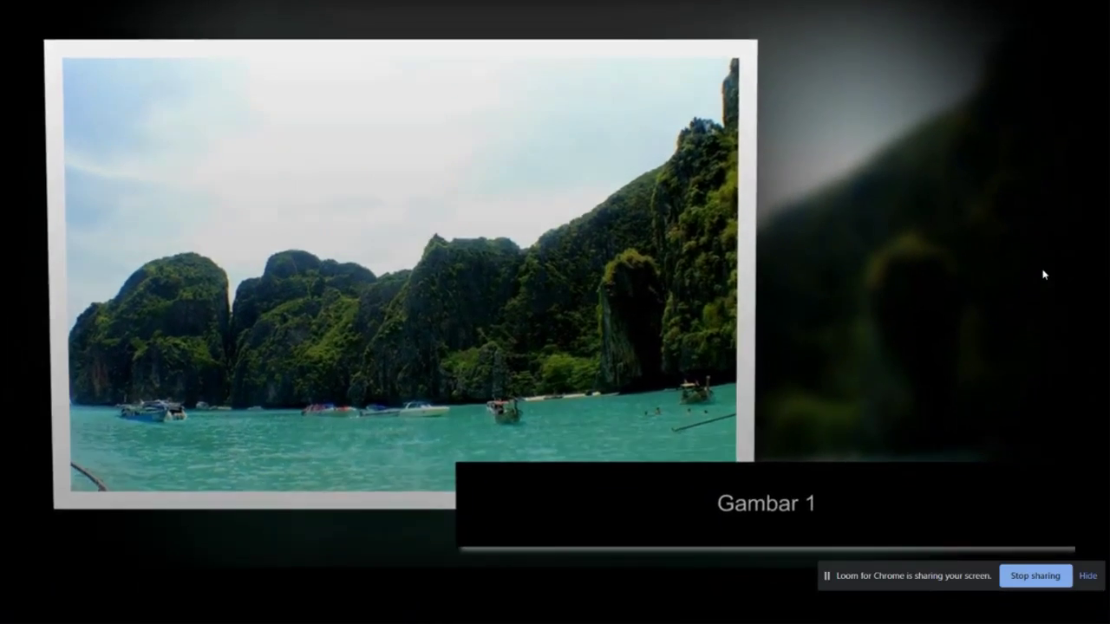
key(Escape)
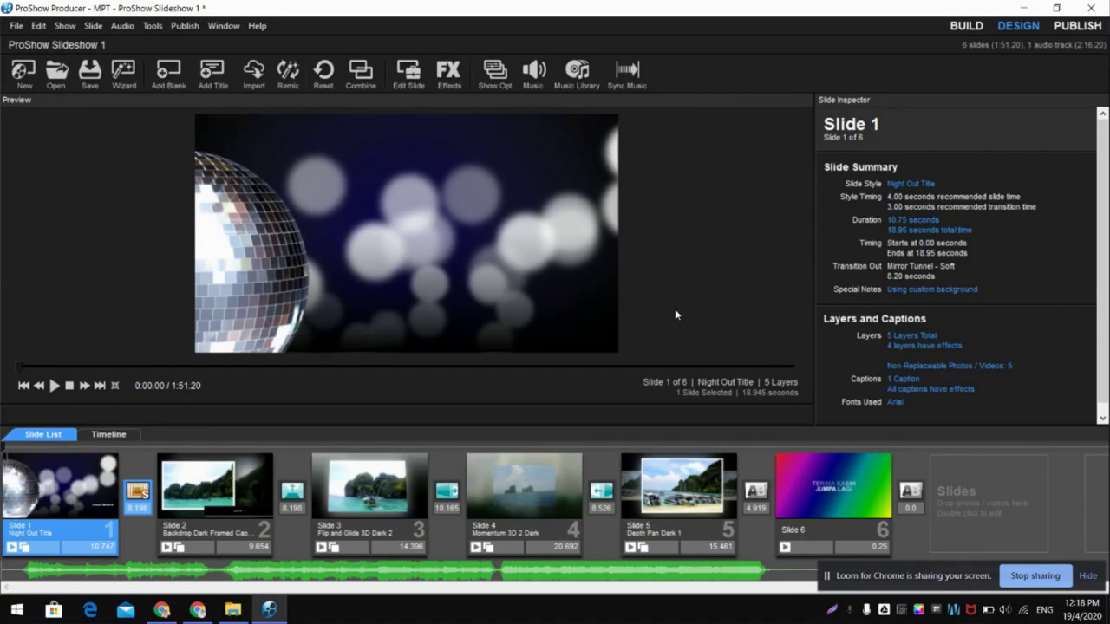
Start publishing the show as an MPEG-4 1080p (Full HD) video with the 30fps High Quality profile
click(1078, 26)
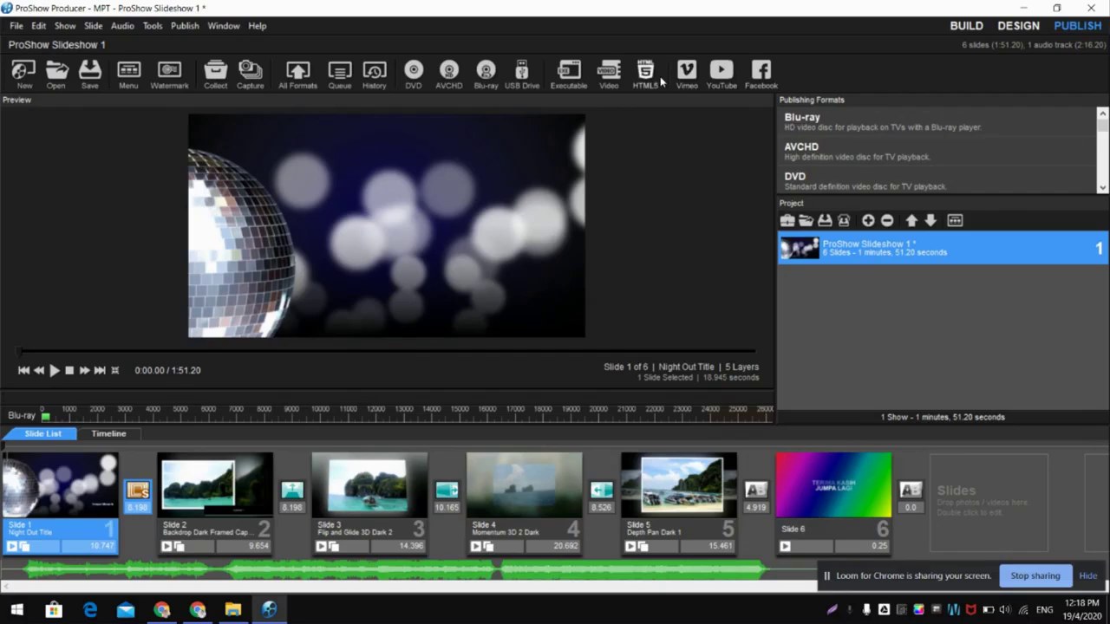
click(613, 74)
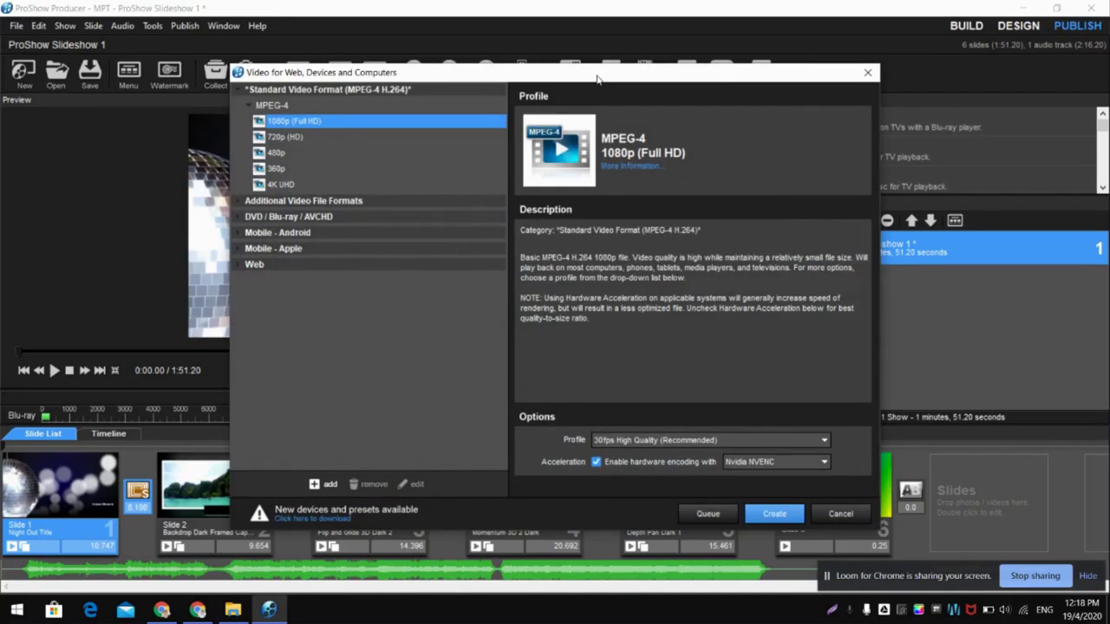
drag(600, 77, 555, 51)
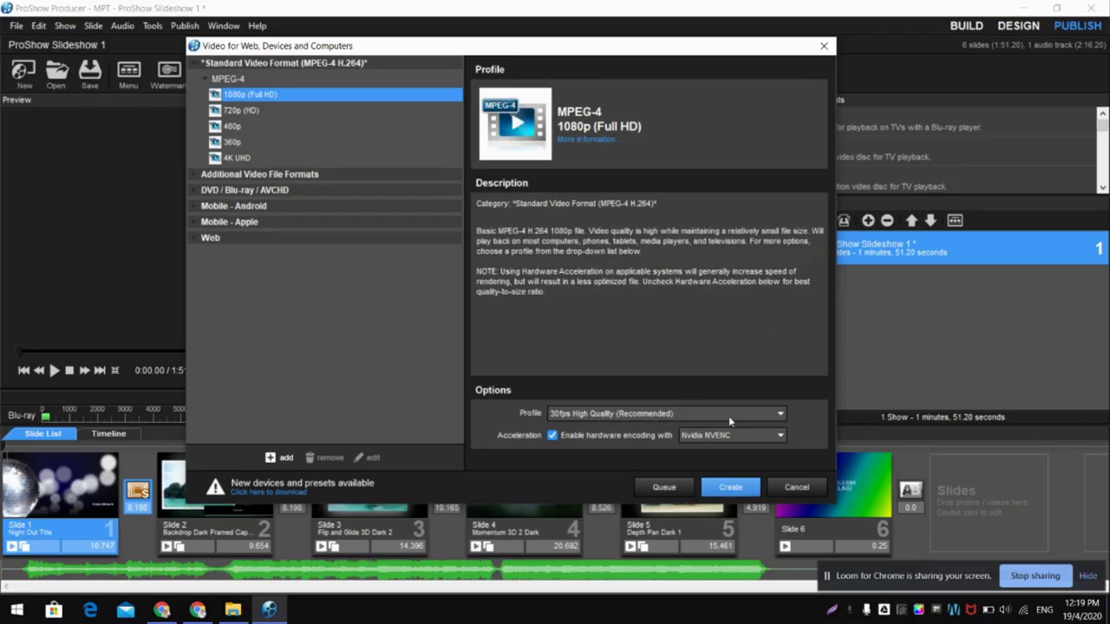
click(721, 488)
click(721, 489)
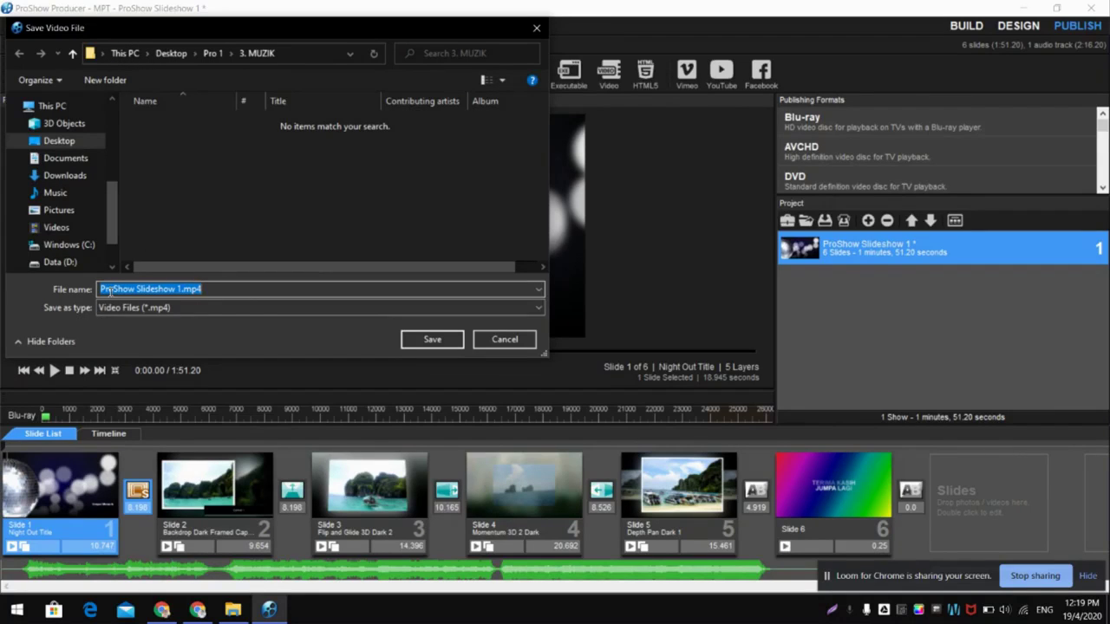
Save the video file as "TEMPAT MENARIK" in the Desktop > Pro 1 folder and let it render
text(TEMPAT MENARIK)
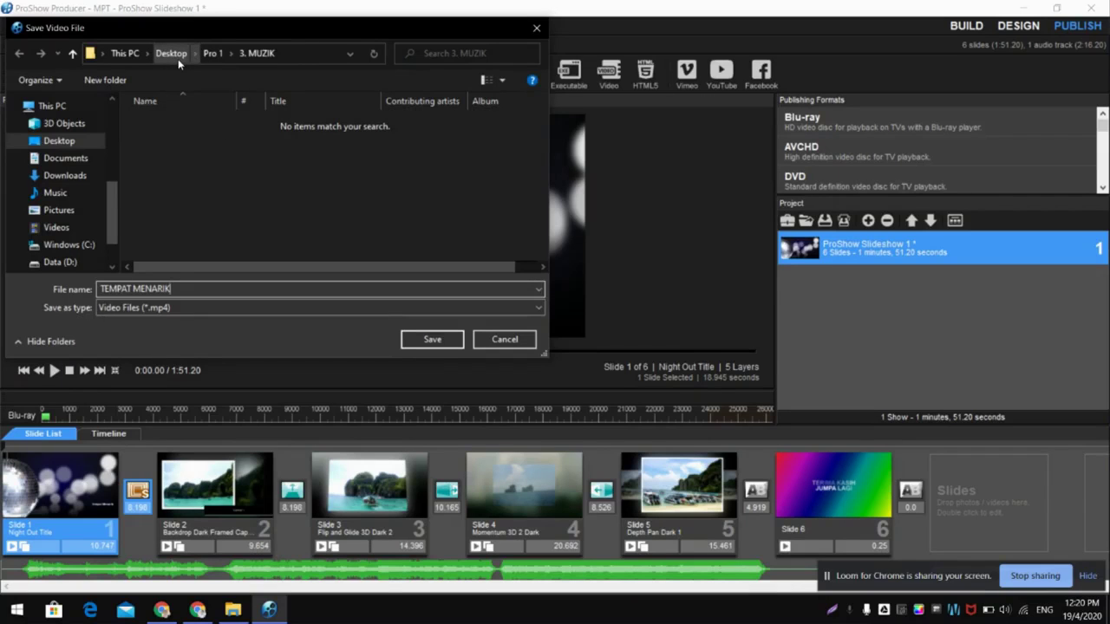
click(213, 53)
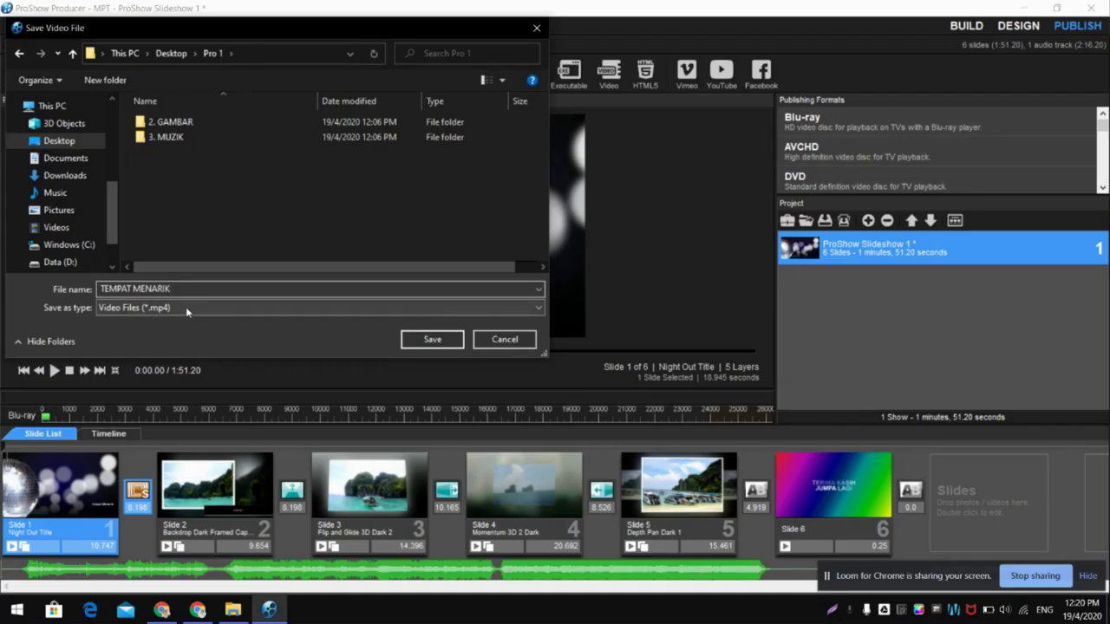
click(431, 340)
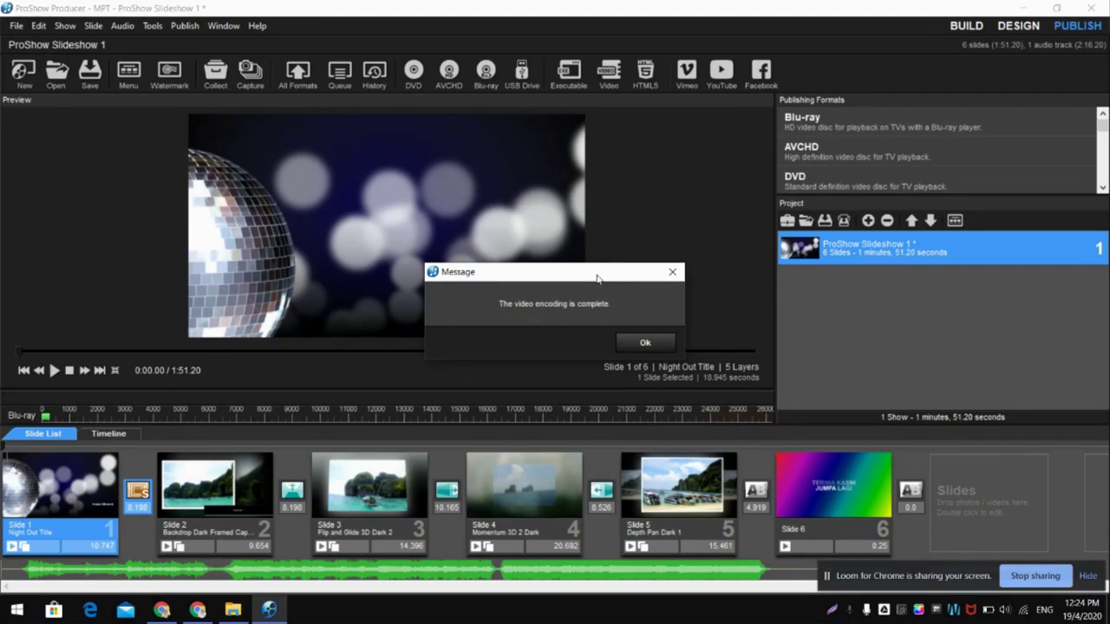
Dismiss the encoding completion message, minimize ProShow Producer, and open the Pro 1 folder on the desktop
click(644, 343)
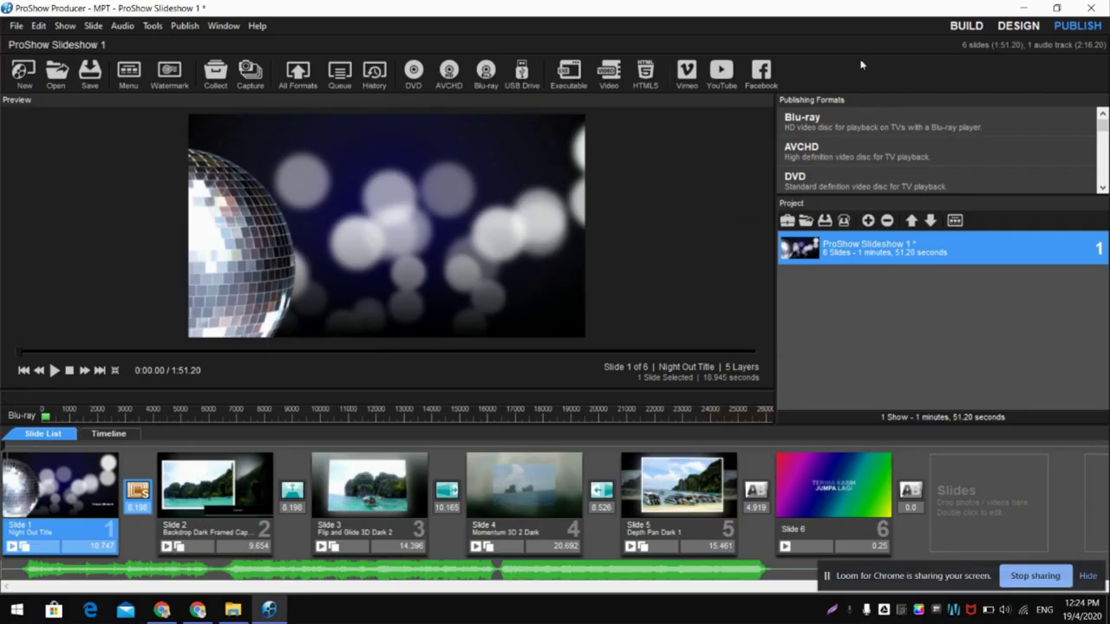
click(1019, 11)
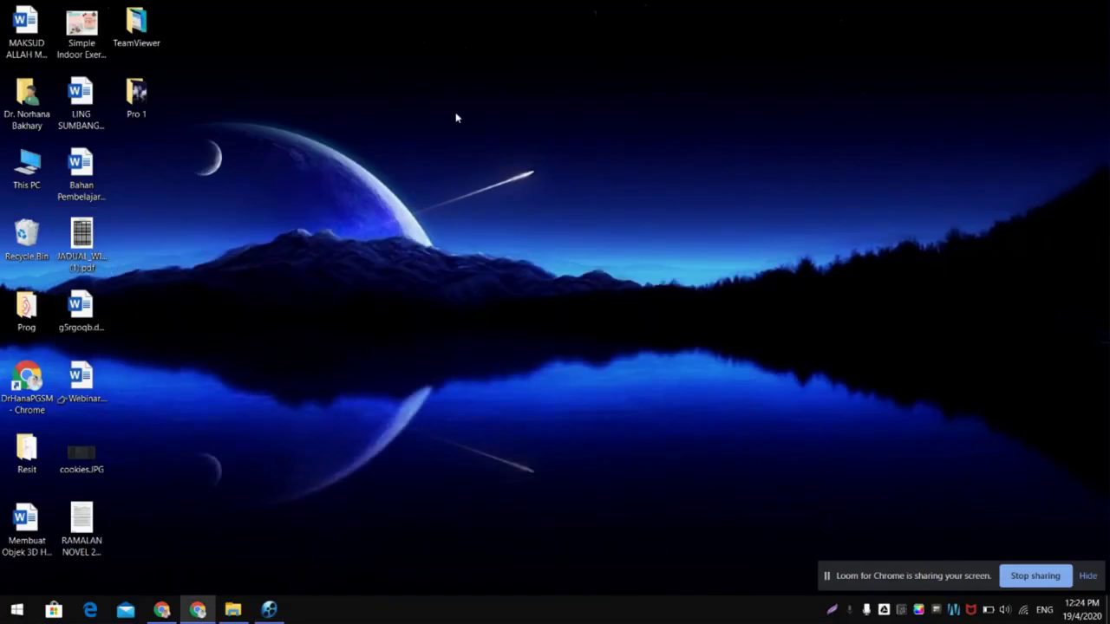
double_click(135, 103)
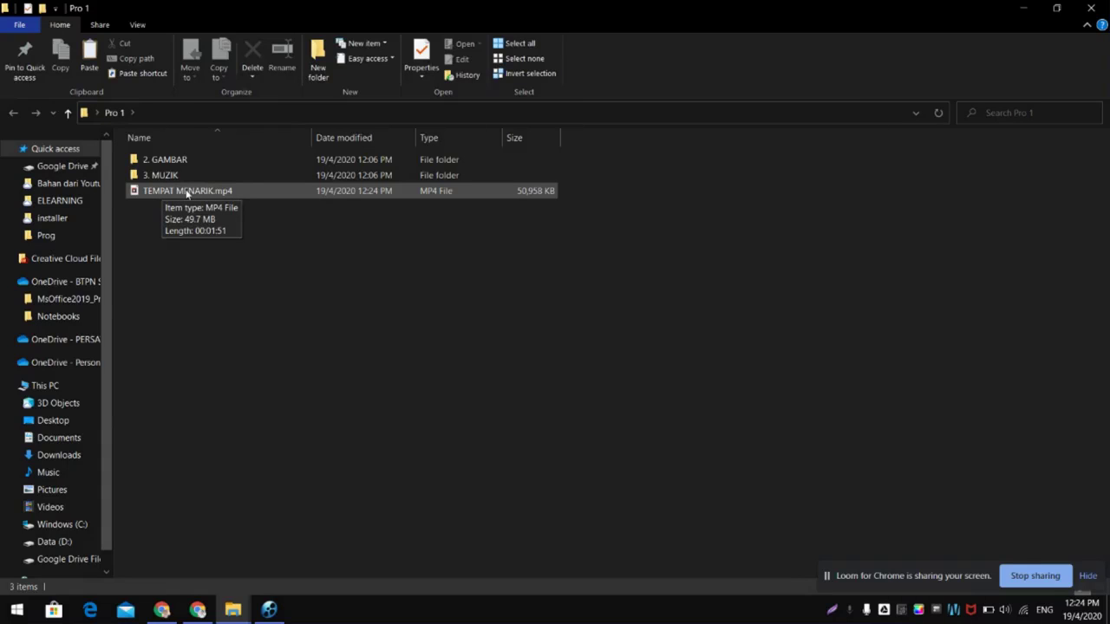
Play the exported video TEMPAT MENARIK.mp4 full screen to check it, and close the video player
double_click(185, 192)
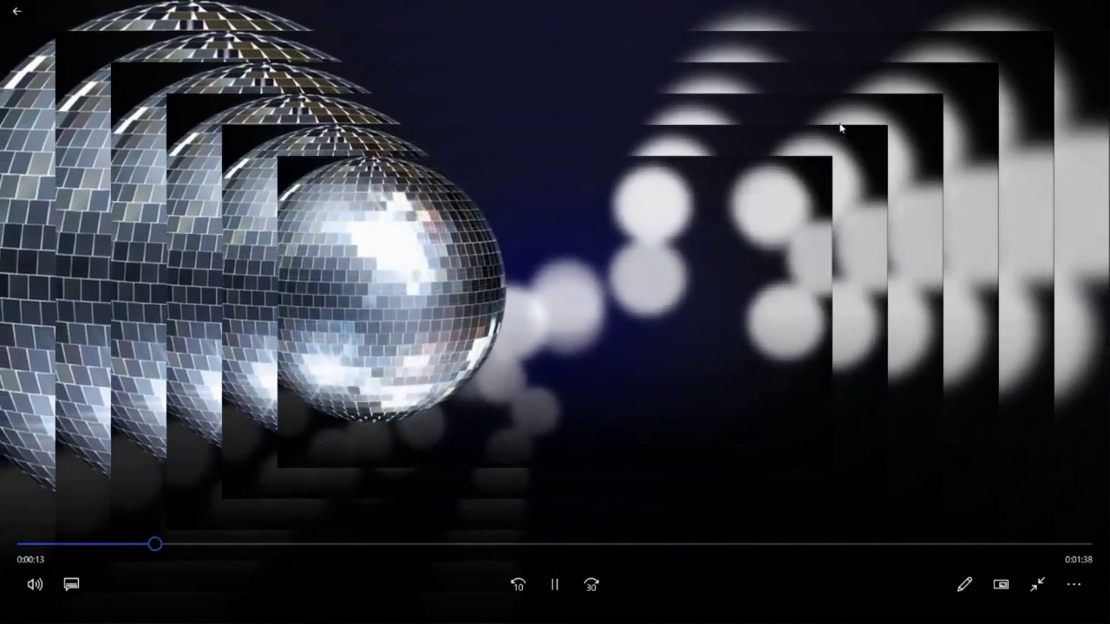
key(Escape)
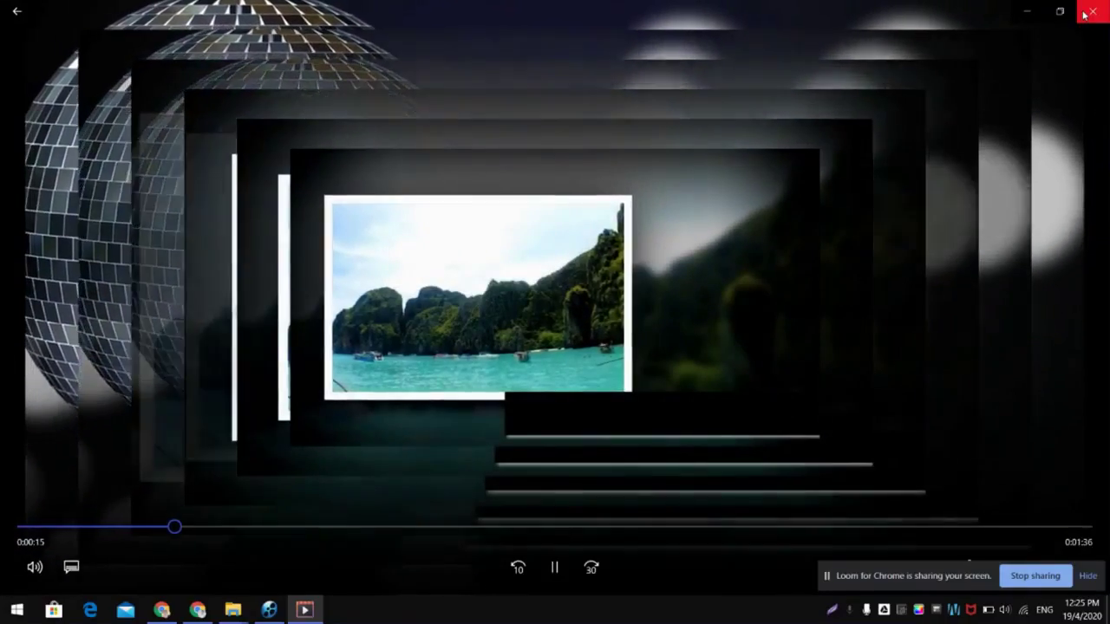
click(1091, 11)
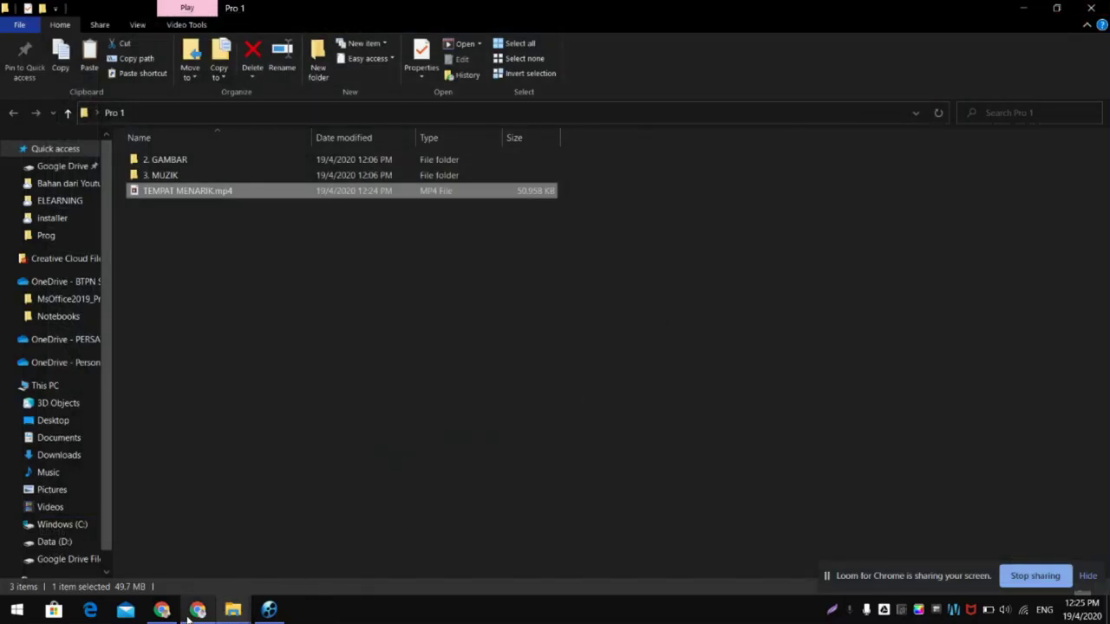
Minimize the Pro 1 folder window and switch to the Loom My Videos page in Chrome
click(189, 617)
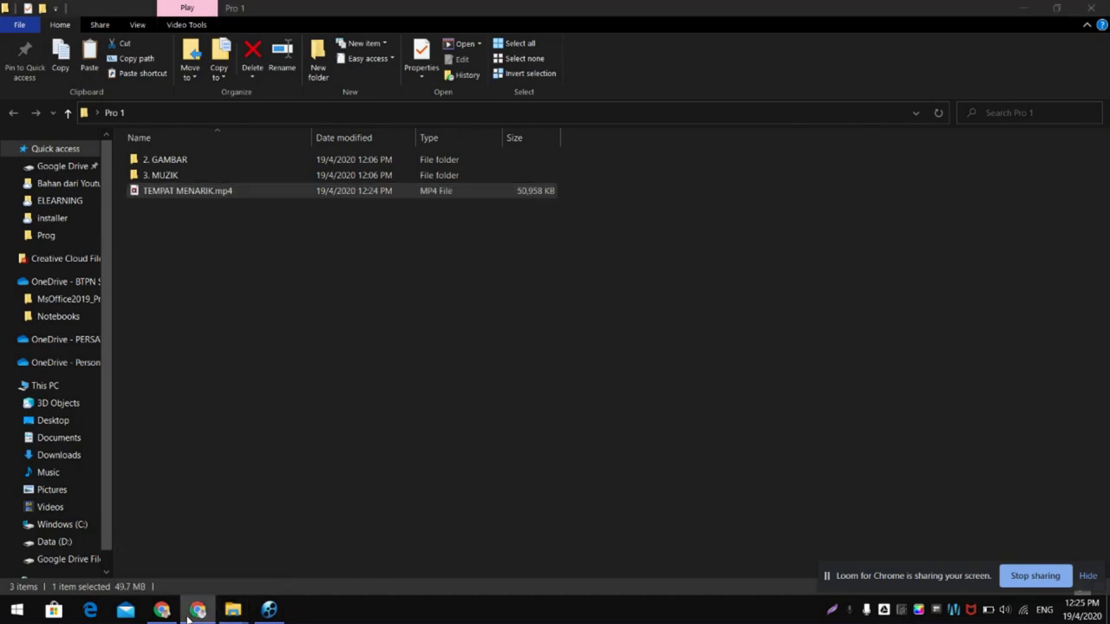
click(1016, 10)
click(153, 614)
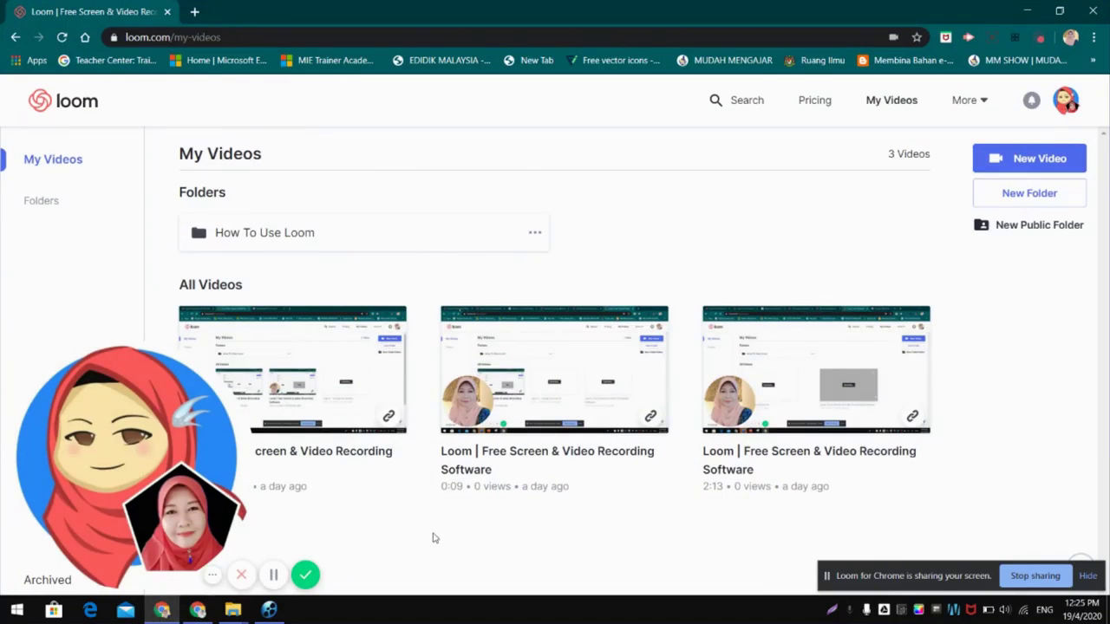